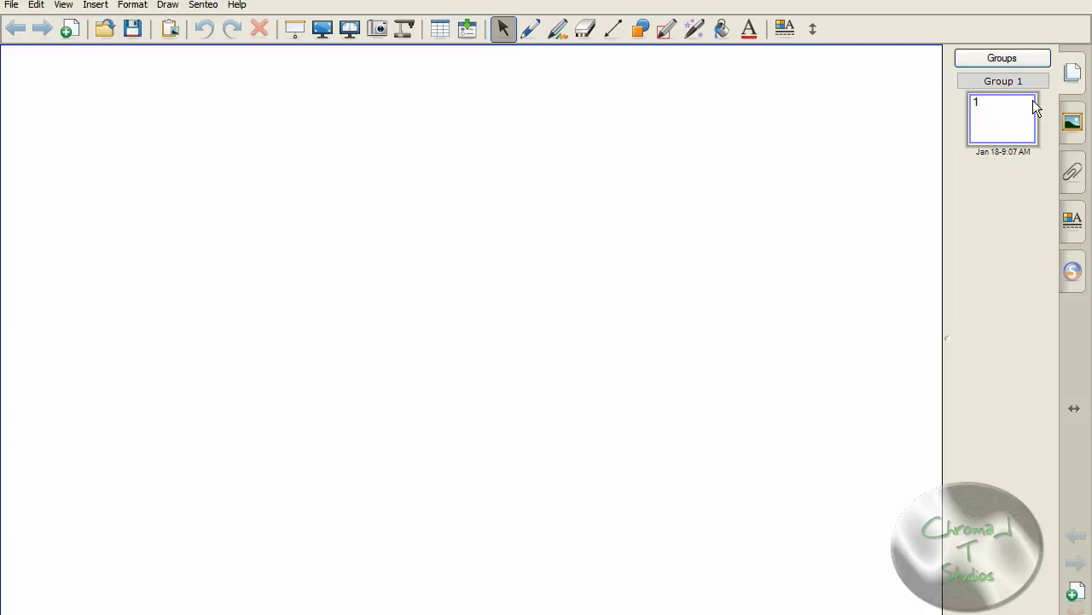
Open the Gallery in the side bar of the new blank notebook.
{"action": "left_click", "coordinate": [1073, 126]}
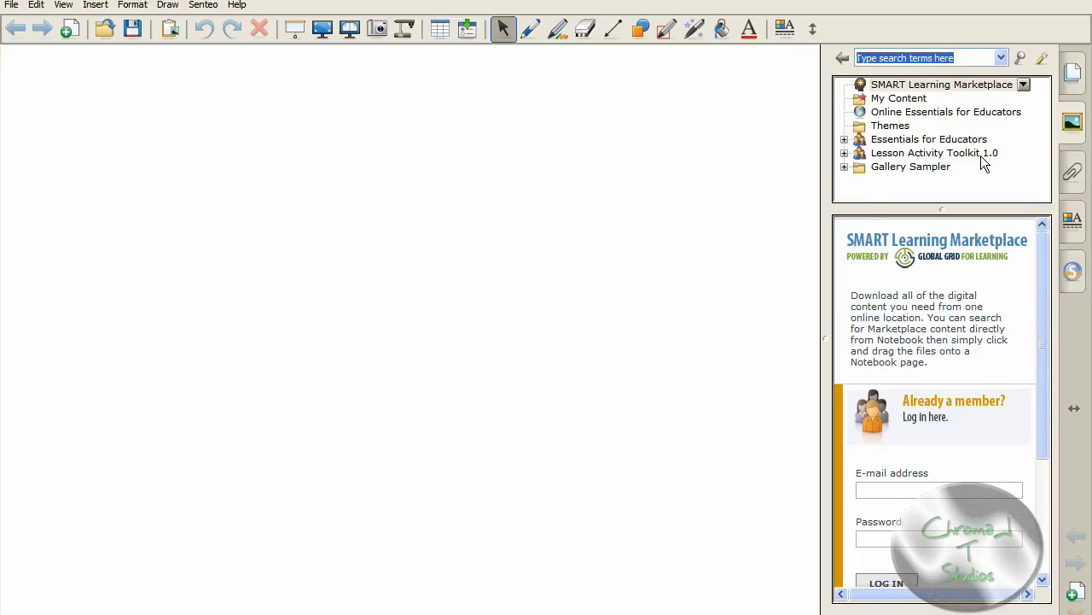
Browse to Lesson Activity Toolkit 1.0 > Pages > Title pages and show its thumbnails.
{"action": "left_click", "coordinate": [845, 153]}
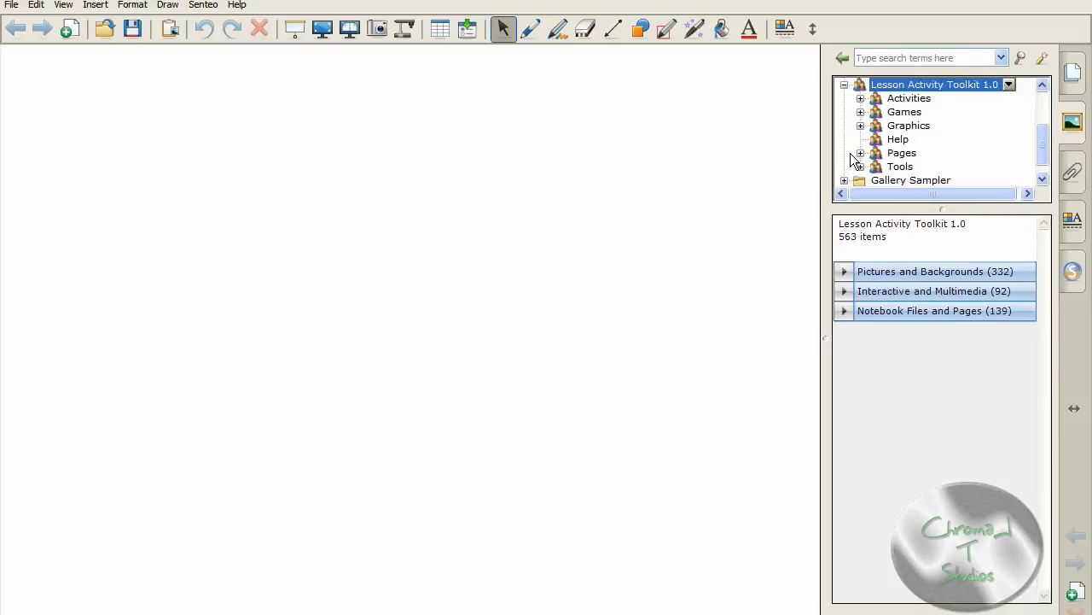
{"action": "left_click", "coordinate": [861, 154]}
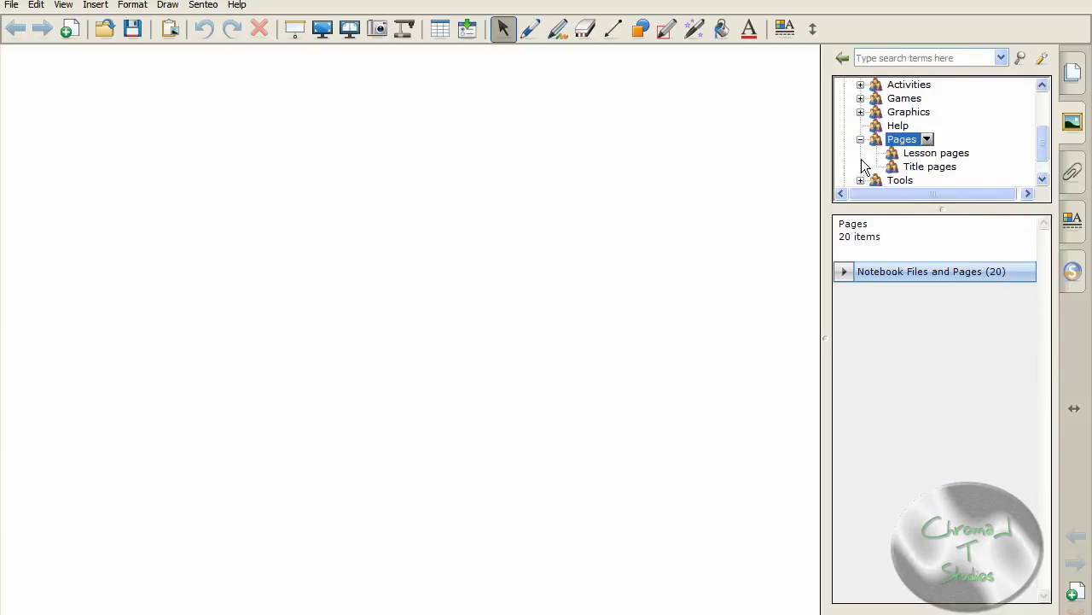
{"action": "left_click", "coordinate": [894, 170]}
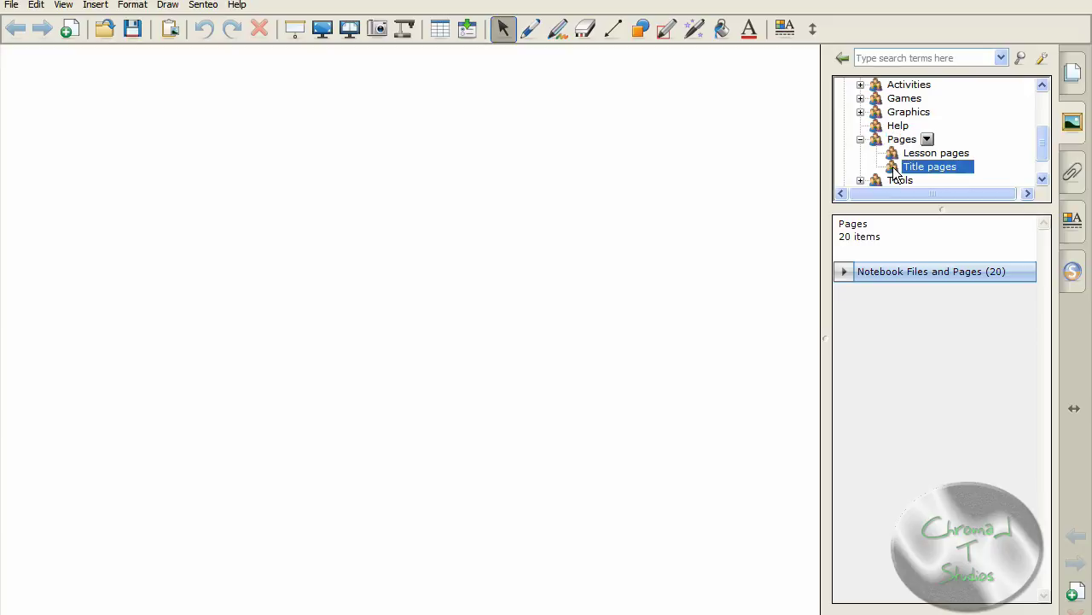
{"action": "left_click", "coordinate": [846, 270]}
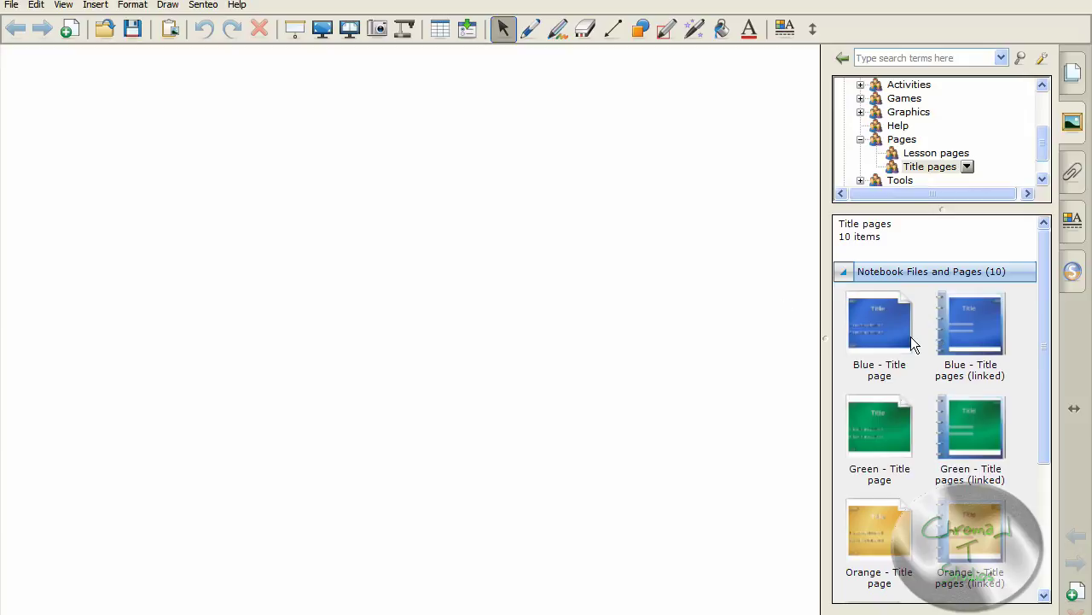
Drag the Red - Title page template onto the page.
{"action": "scroll", "coordinate": [896, 376], "scroll_direction": "down", "scroll_amount": 3}
{"action": "scroll", "coordinate": [893, 390], "scroll_direction": "down", "scroll_amount": 1}
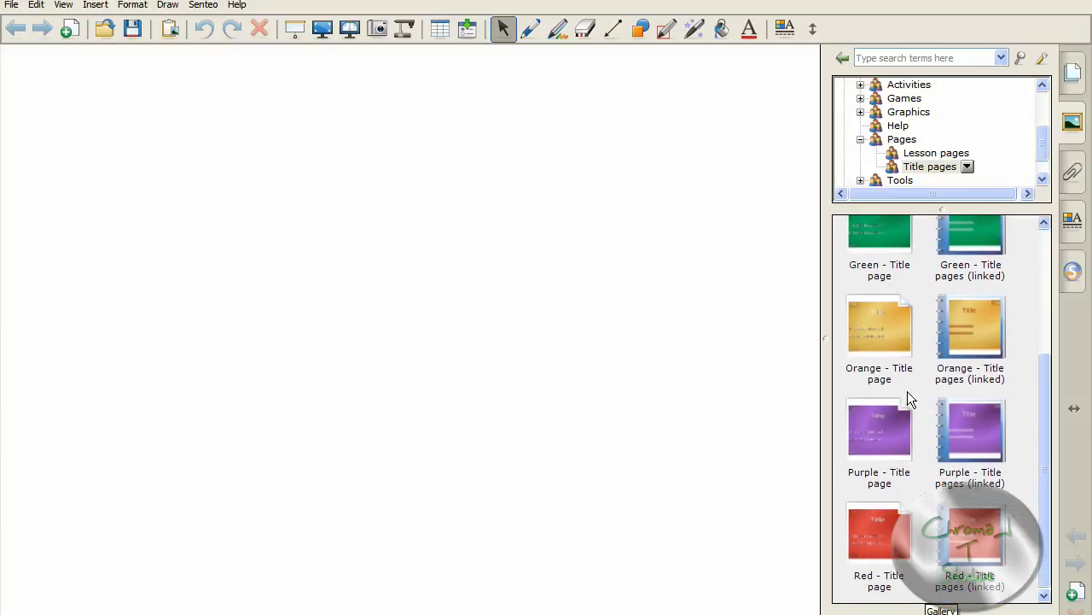
{"action": "scroll", "coordinate": [907, 390], "scroll_direction": "up", "scroll_amount": 5}
{"action": "scroll", "coordinate": [909, 379], "scroll_direction": "down", "scroll_amount": 3}
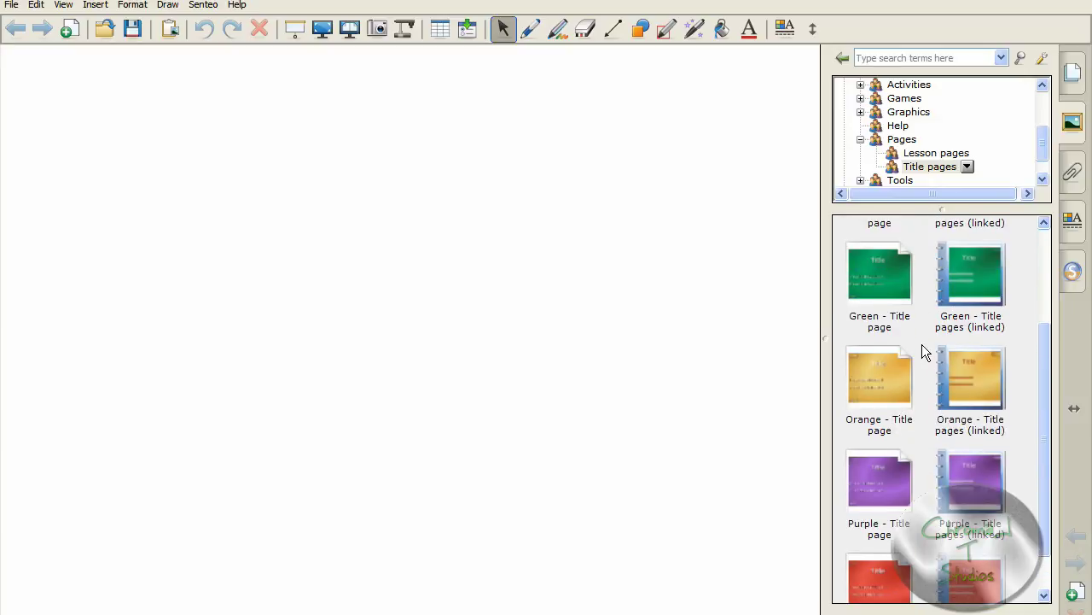
{"action": "scroll", "coordinate": [922, 350], "scroll_direction": "up", "scroll_amount": 2}
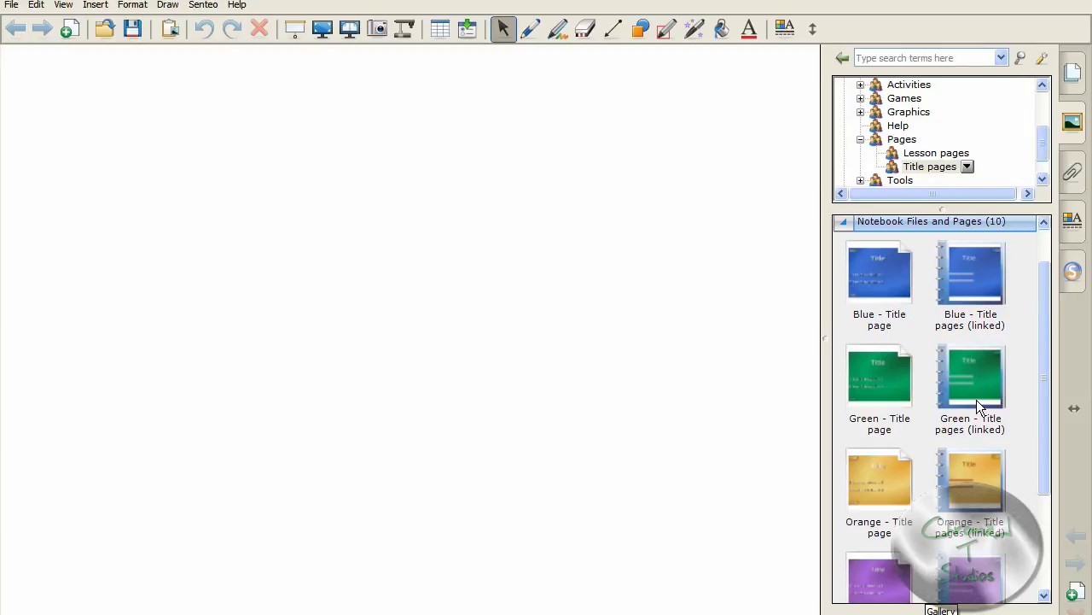
{"action": "scroll", "coordinate": [845, 517], "scroll_direction": "down", "scroll_amount": 5}
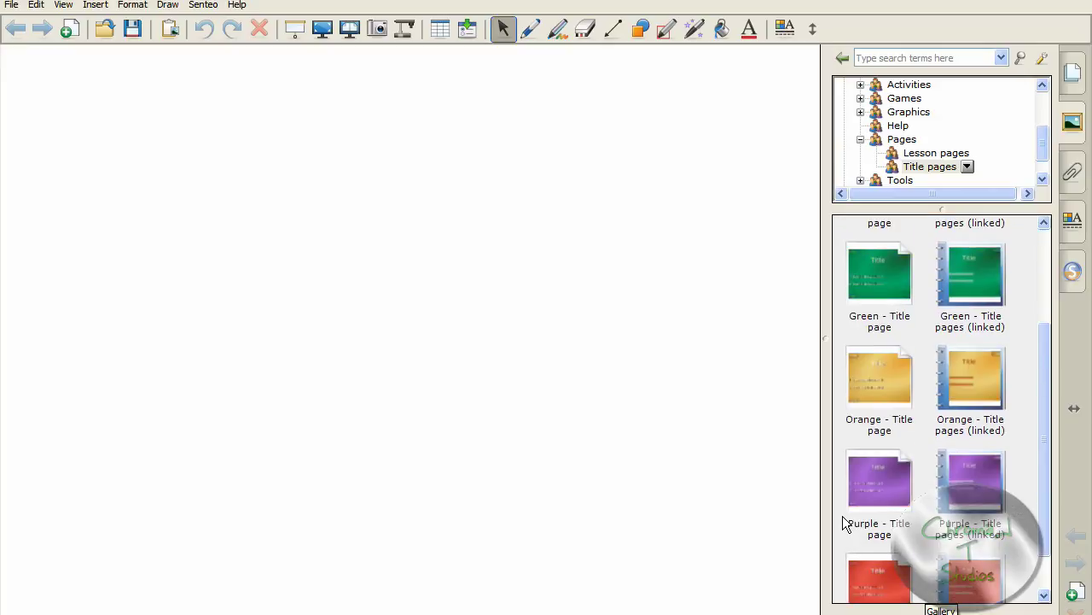
{"action": "scroll", "coordinate": [845, 518], "scroll_direction": "up", "scroll_amount": 5}
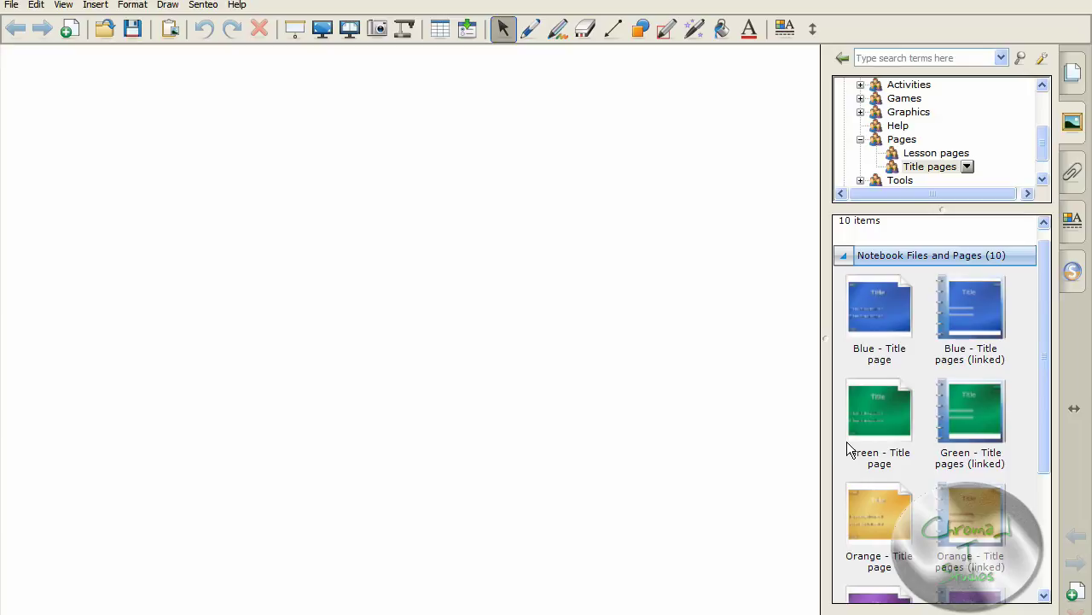
{"action": "scroll", "coordinate": [869, 477], "scroll_direction": "down", "scroll_amount": 3}
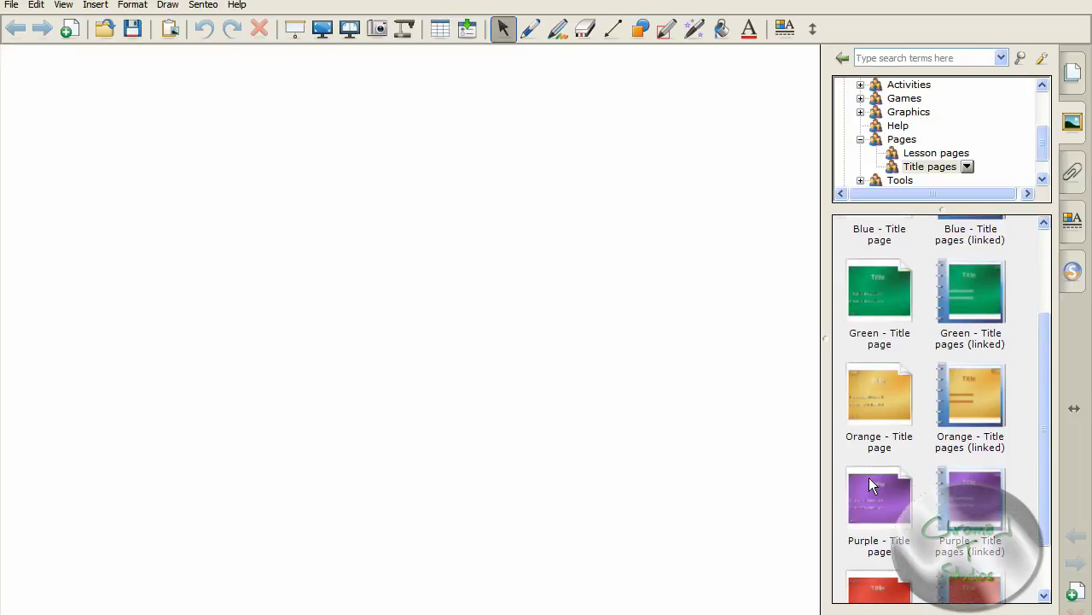
{"action": "scroll", "coordinate": [888, 510], "scroll_direction": "down", "scroll_amount": 1}
{"action": "left_click_drag", "start_coordinate": [905, 561], "coordinate": [687, 401]}
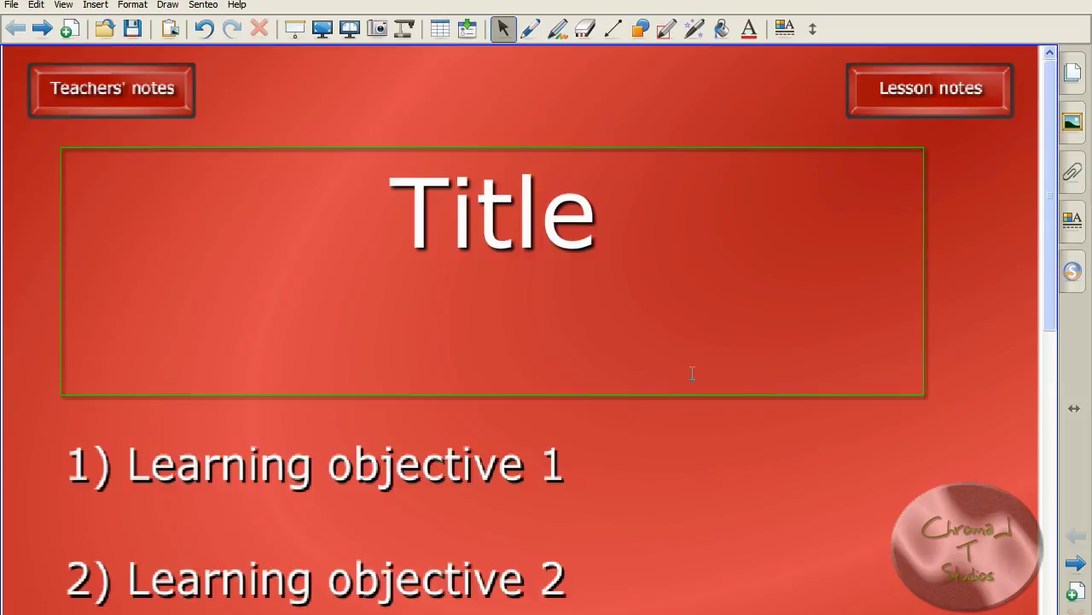
Reopen the Gallery and select the placeholder word Title on the title page.
{"action": "left_click", "coordinate": [1077, 126]}
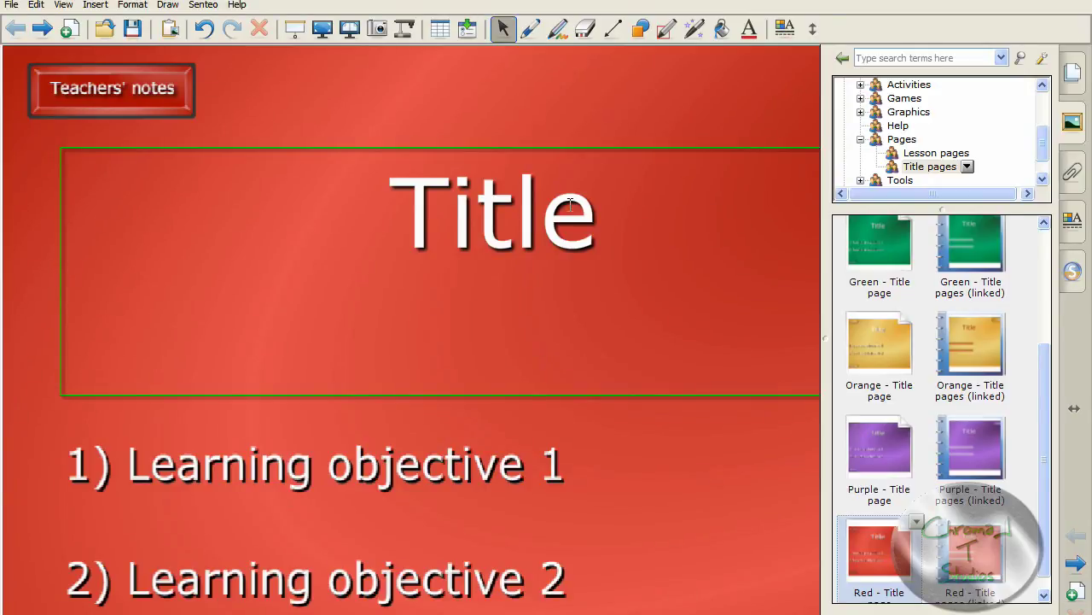
{"action": "left_click_drag", "start_coordinate": [594, 221], "coordinate": [408, 198]}
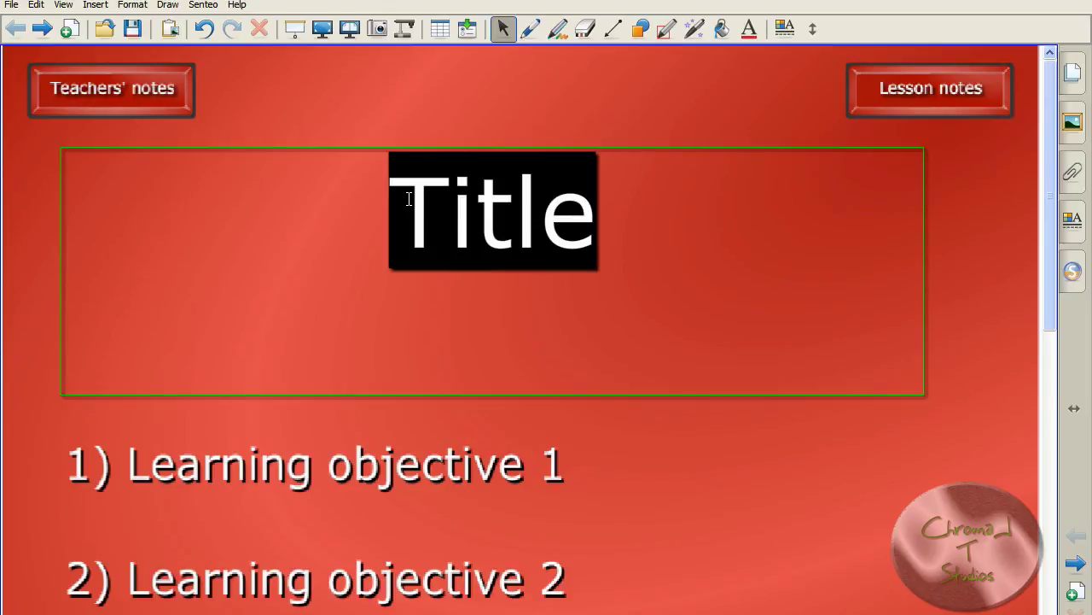
Title the page 'The Heart' and set objective 1 to 'Students will label a digaram of the heart'.
{"action": "type", "text": "The Heart"}
{"action": "scroll", "coordinate": [663, 407], "scroll_direction": "down", "scroll_amount": 1}
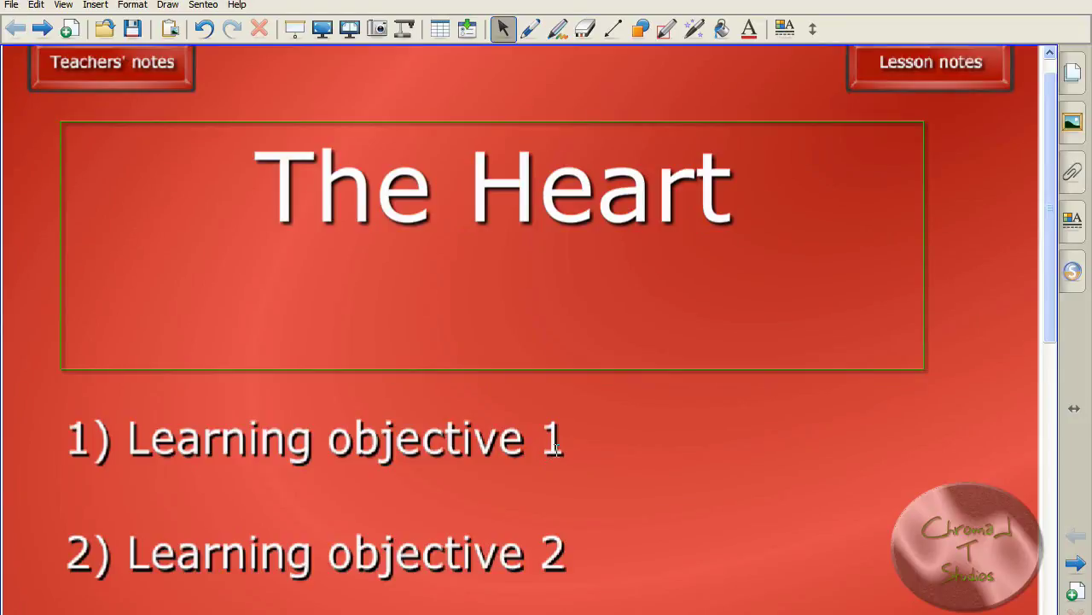
{"action": "left_click_drag", "start_coordinate": [559, 449], "coordinate": [418, 440]}
{"action": "left_click_drag", "start_coordinate": [85, 418], "coordinate": [128, 444]}
{"action": "type", "text": "S"}
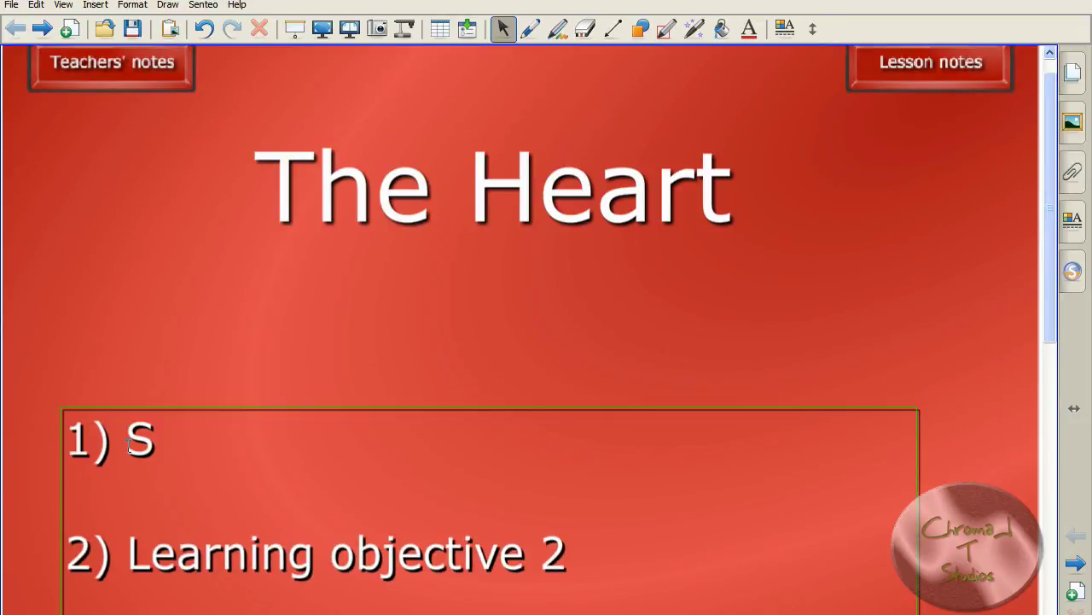
{"action": "type", "text": "tudents wi"}
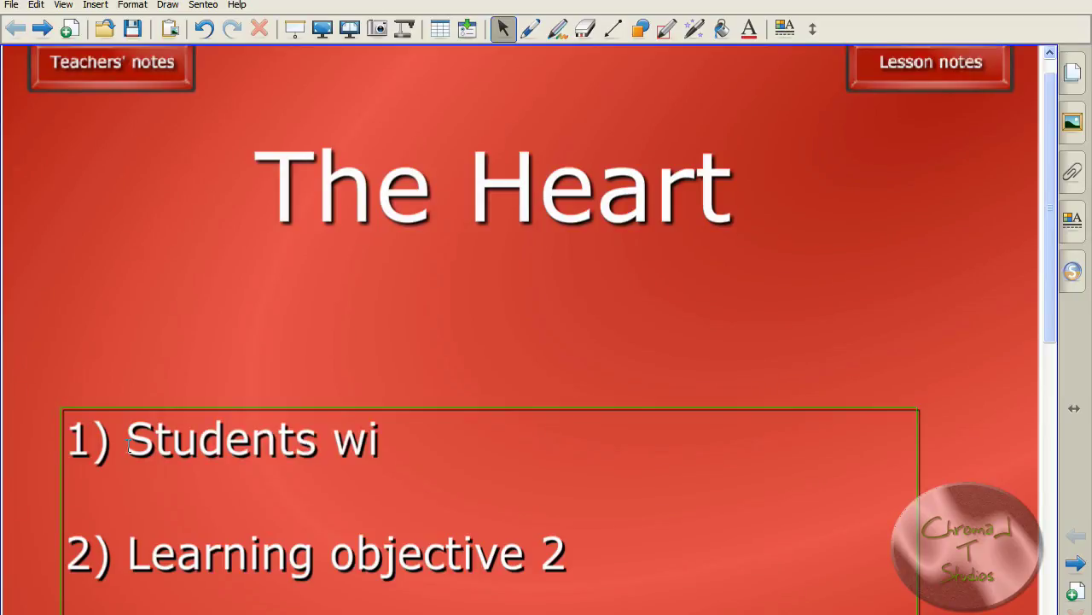
{"action": "type", "text": "ll label a"}
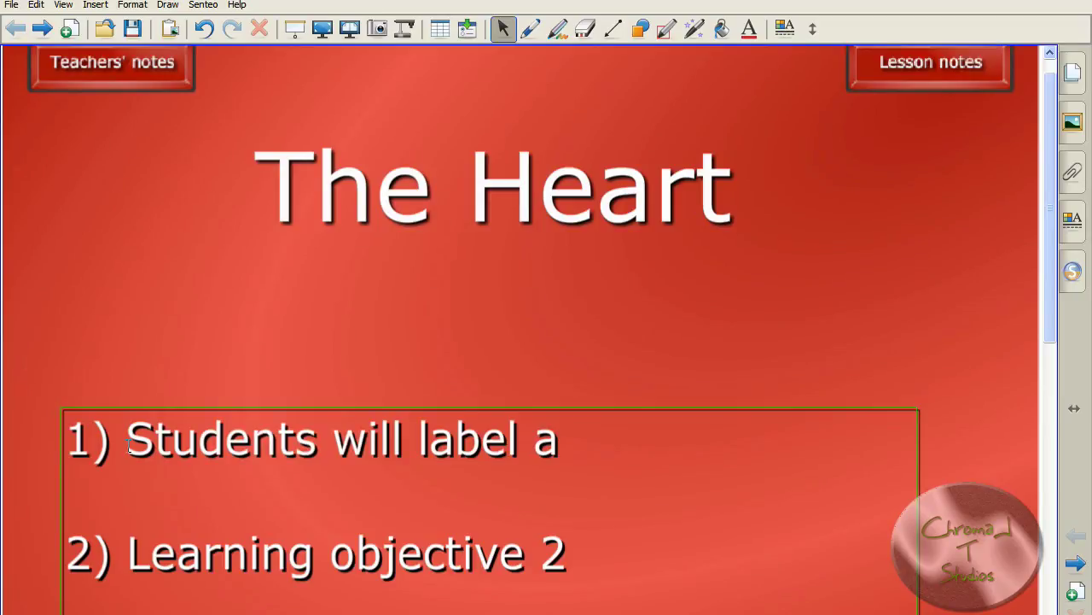
{"action": "type", "text": " digaram of the heart"}
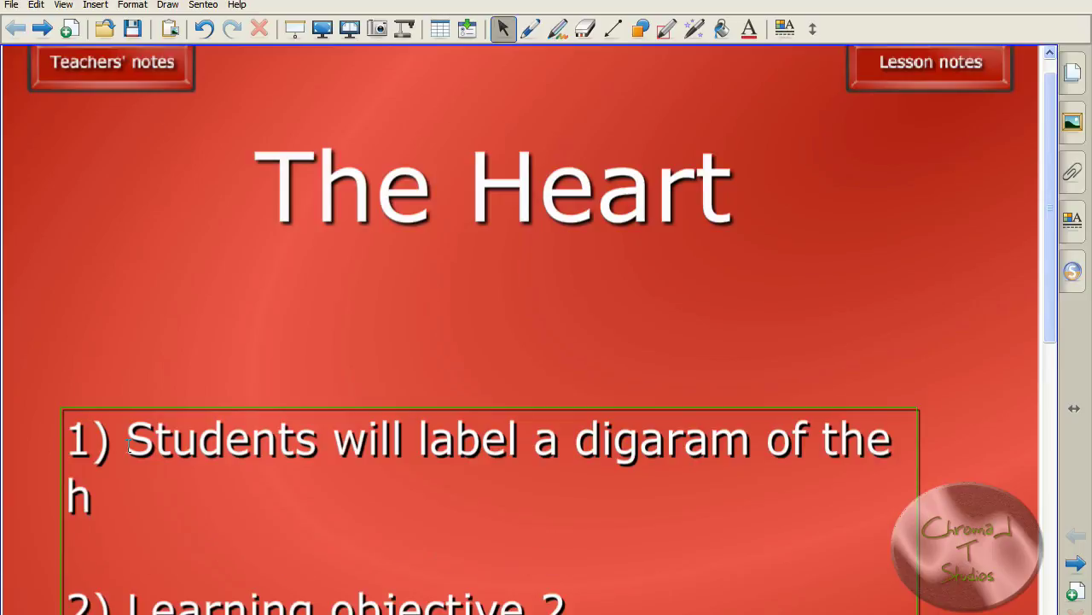
Replace objective 2 with a sentence about understanding the function of the heart.
{"action": "scroll", "coordinate": [580, 504], "scroll_direction": "down", "scroll_amount": 3}
{"action": "left_click_drag", "start_coordinate": [576, 421], "coordinate": [137, 428]}
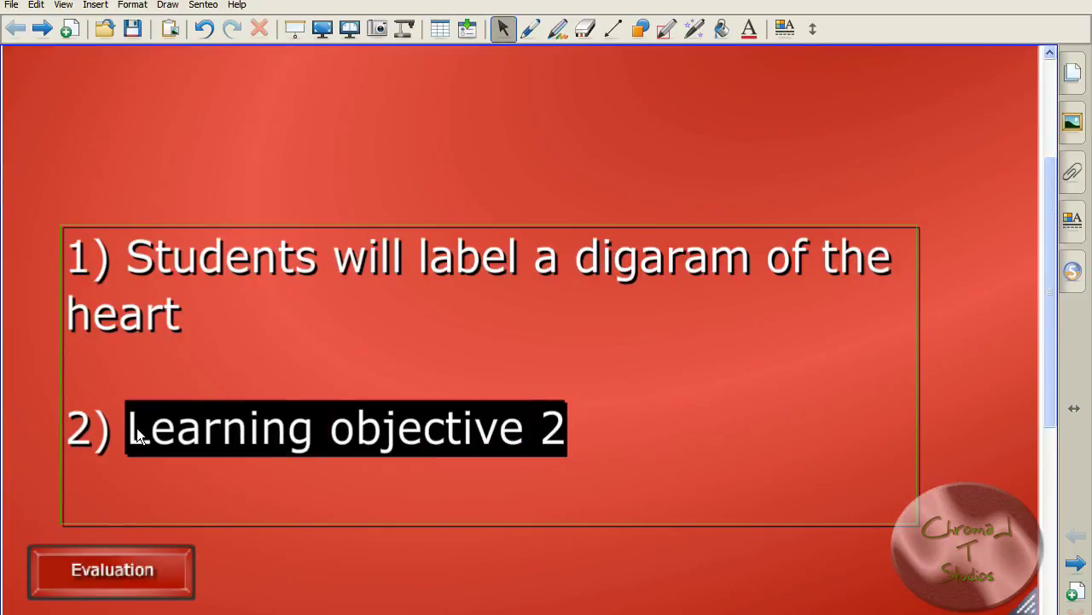
{"action": "type", "text": "Stud"}
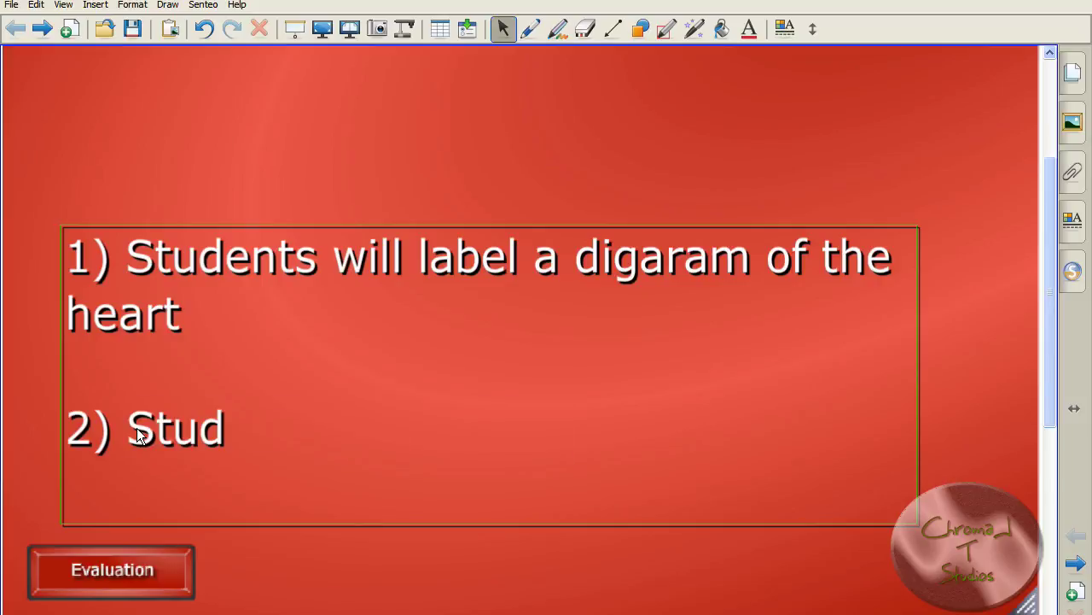
{"action": "type", "text": "nets wil"}
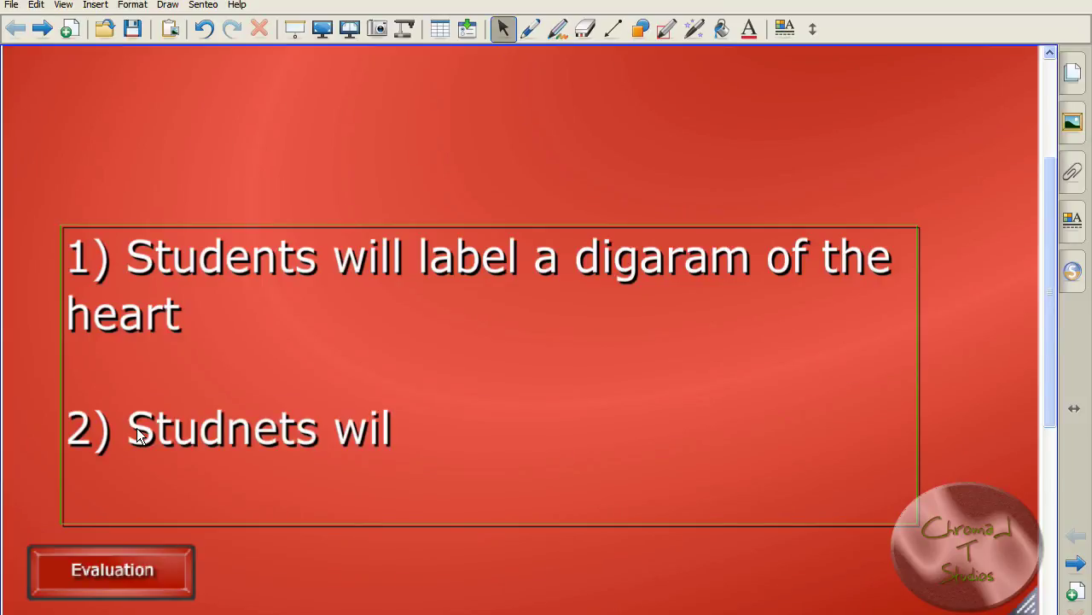
{"action": "type", "text": "l und"}
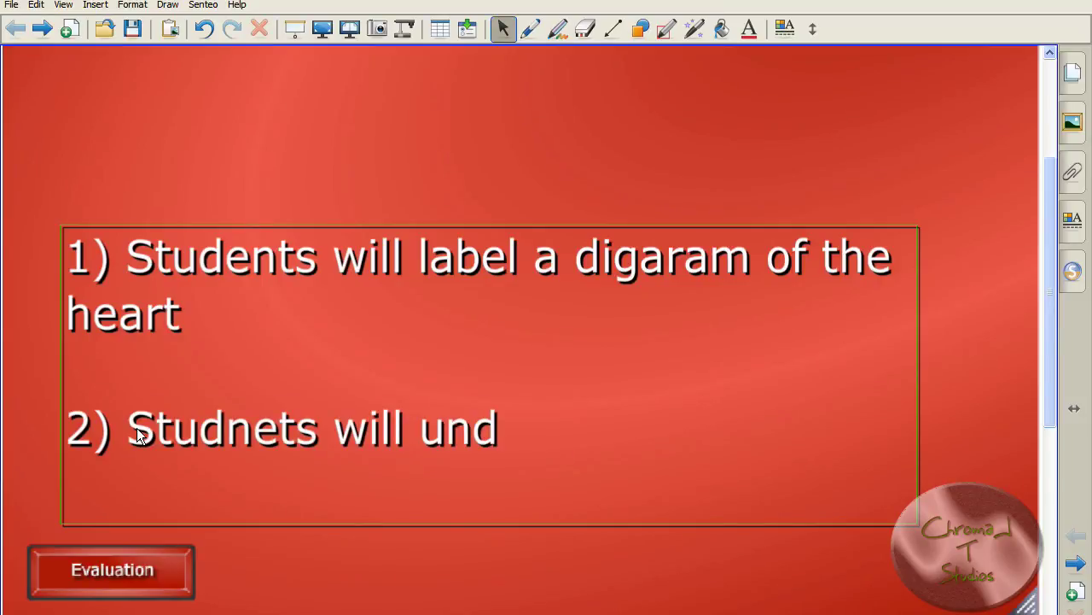
{"action": "type", "text": "erstand t"}
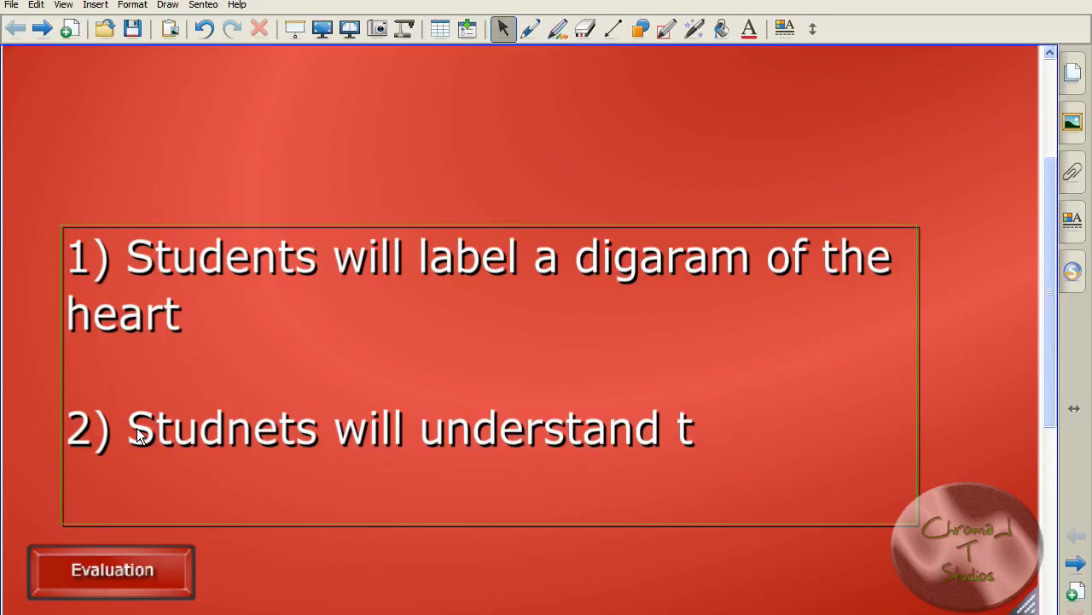
{"action": "type", "text": "he fuction as"}
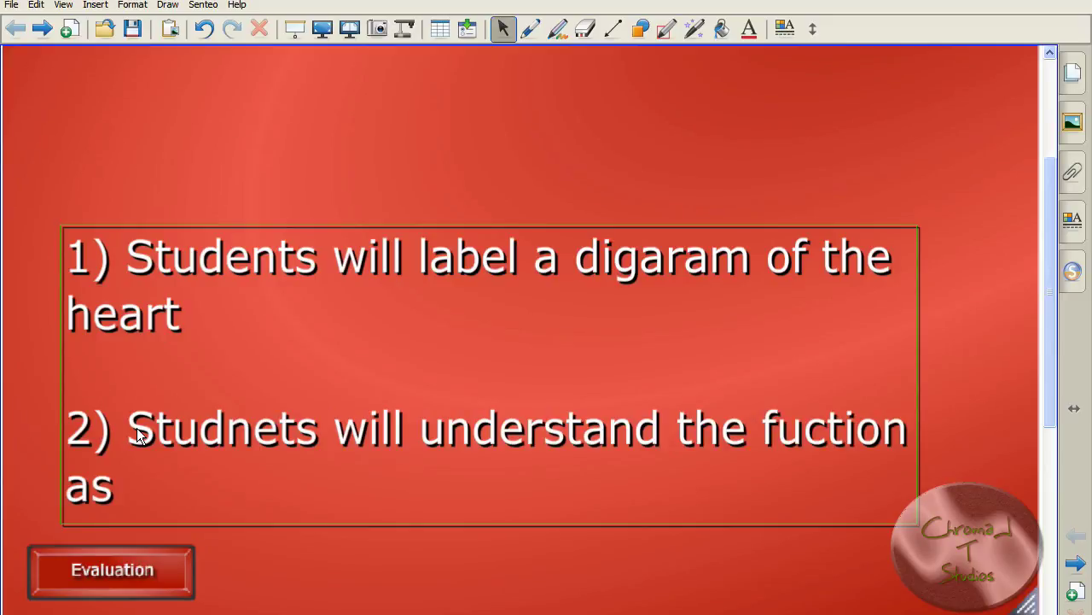
{"action": "type", "text": " well a"}
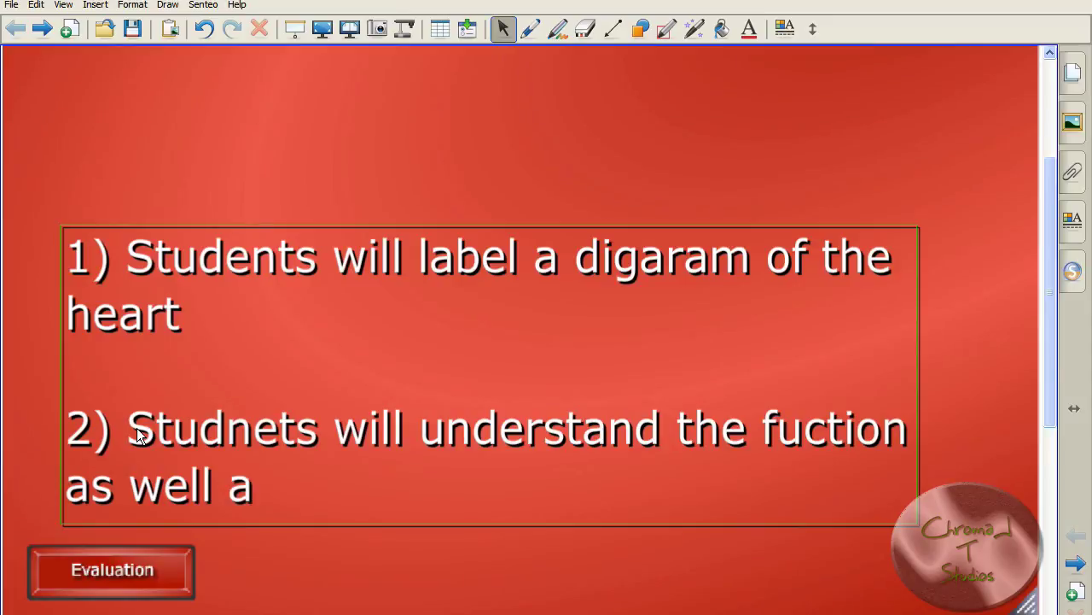
{"action": "type", "text": "s the"}
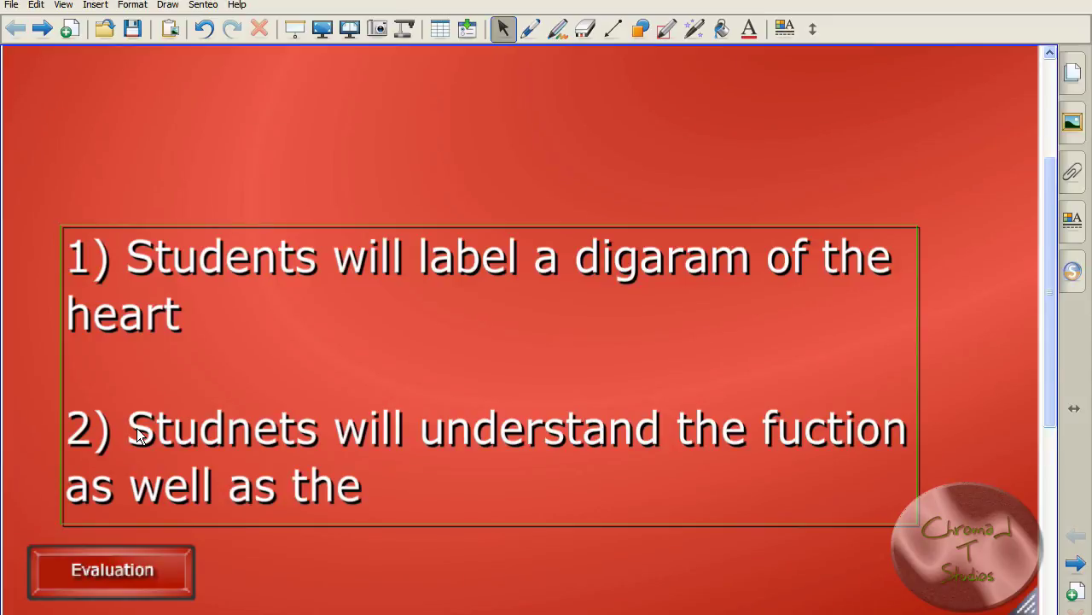
{"action": "type", "text": " uses of"}
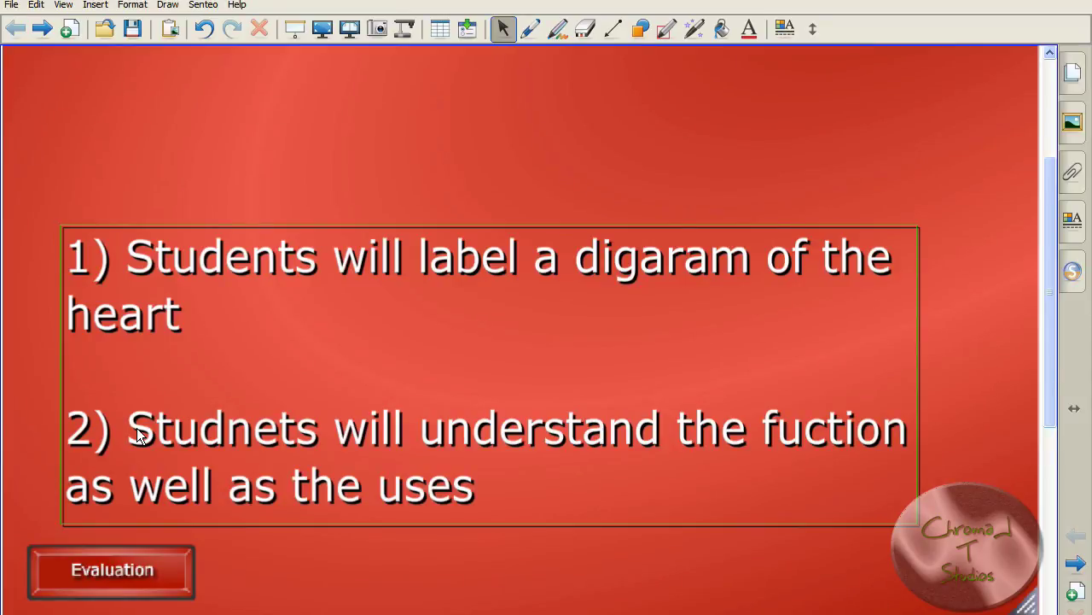
{"action": "key", "text": "BackSpace"}
{"action": "key", "text": "BackSpace"}
{"action": "key", "text": "BackSpace"}
{"action": "key", "text": "BackSpace"}
{"action": "key", "text": "BackSpace"}
{"action": "key", "text": "BackSpace"}
{"action": "key", "text": "BackSpace"}
{"action": "key", "text": "BackSpace"}
{"action": "key", "text": "BackSpace"}
{"action": "key", "text": "BackSpace"}
{"action": "key", "text": "BackSpace"}
{"action": "key", "text": "BackSpace"}
{"action": "key", "text": "BackSpace"}
{"action": "key", "text": "BackSpace"}
{"action": "key", "text": "BackSpace"}
{"action": "key", "text": "BackSpace"}
{"action": "key", "text": "BackSpace"}
{"action": "key", "text": "BackSpace"}
{"action": "key", "text": "BackSpace"}
{"action": "key", "text": "BackSpace"}
{"action": "key", "text": "BackSpace"}
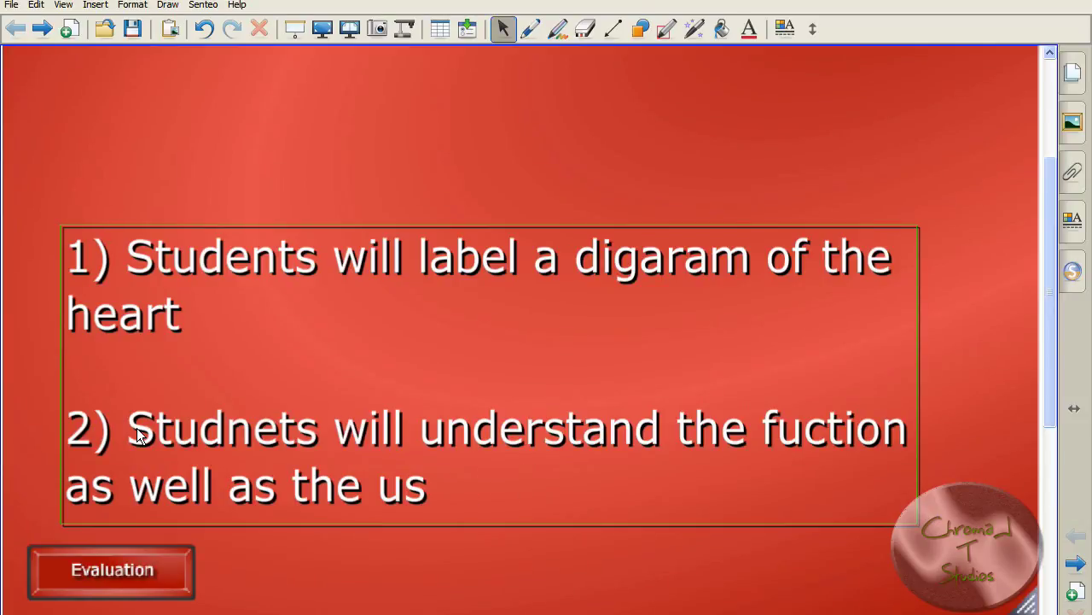
{"action": "type", "text": "of"}
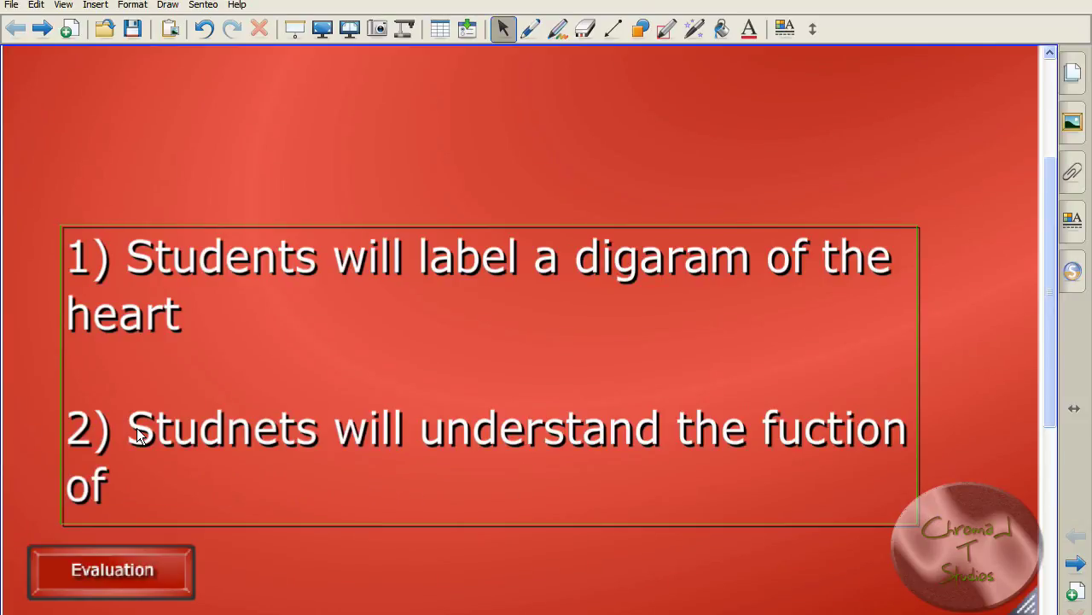
{"action": "type", "text": " the heart"}
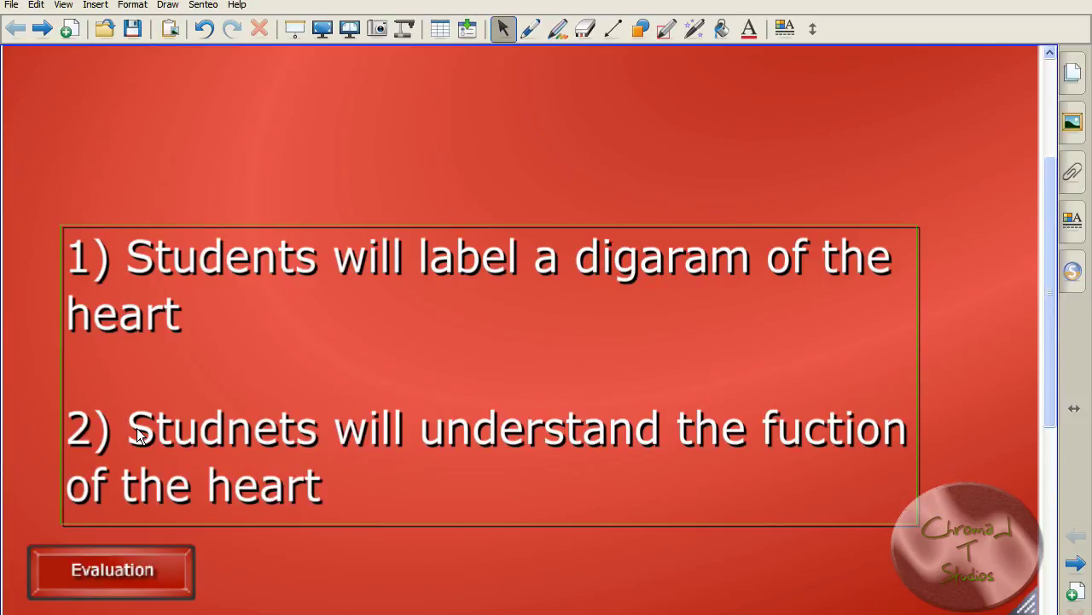
{"action": "scroll", "coordinate": [124, 387], "scroll_direction": "up", "scroll_amount": 3}
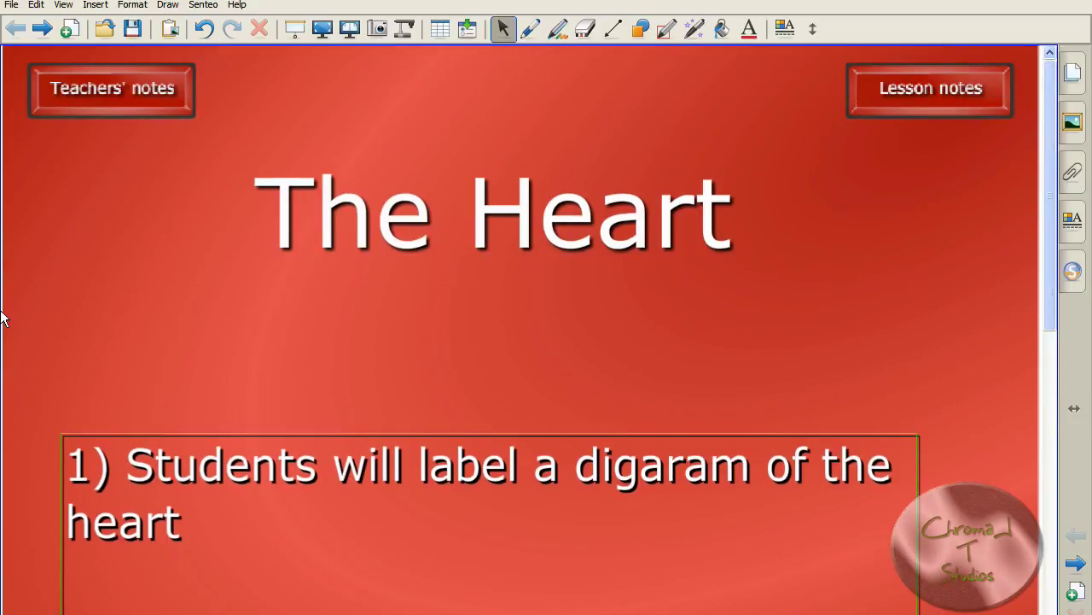
In Teachers' notes, set Subject to Science, Topic to Anotomy and Grade(s) to 10.
{"action": "left_click", "coordinate": [37, 334]}
{"action": "left_click", "coordinate": [99, 103]}
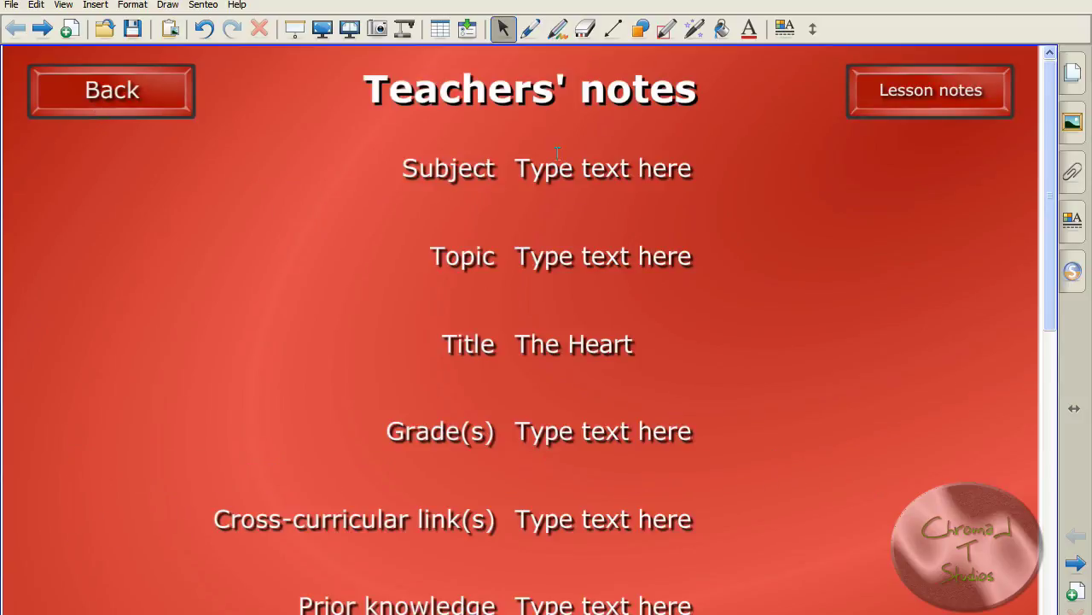
{"action": "left_click", "coordinate": [514, 162]}
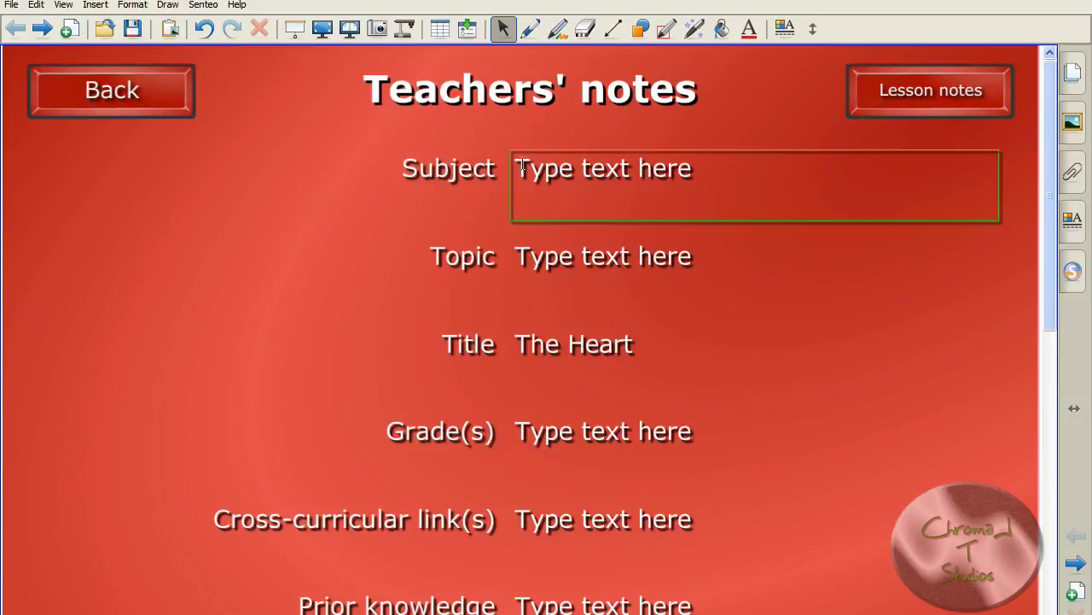
{"action": "left_click_drag", "start_coordinate": [521, 165], "coordinate": [723, 171]}
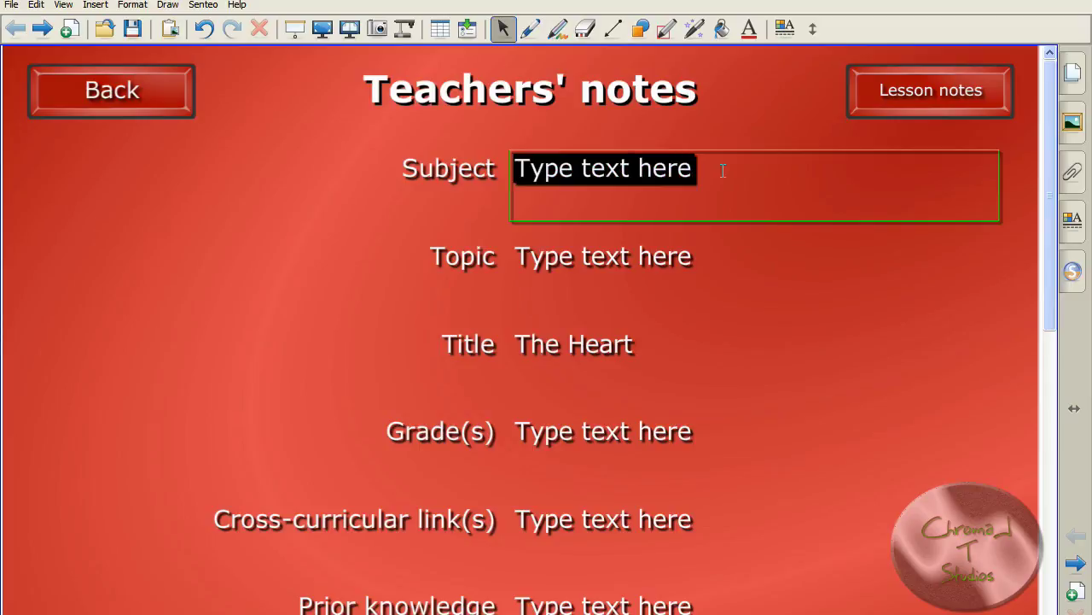
{"action": "type", "text": "Science"}
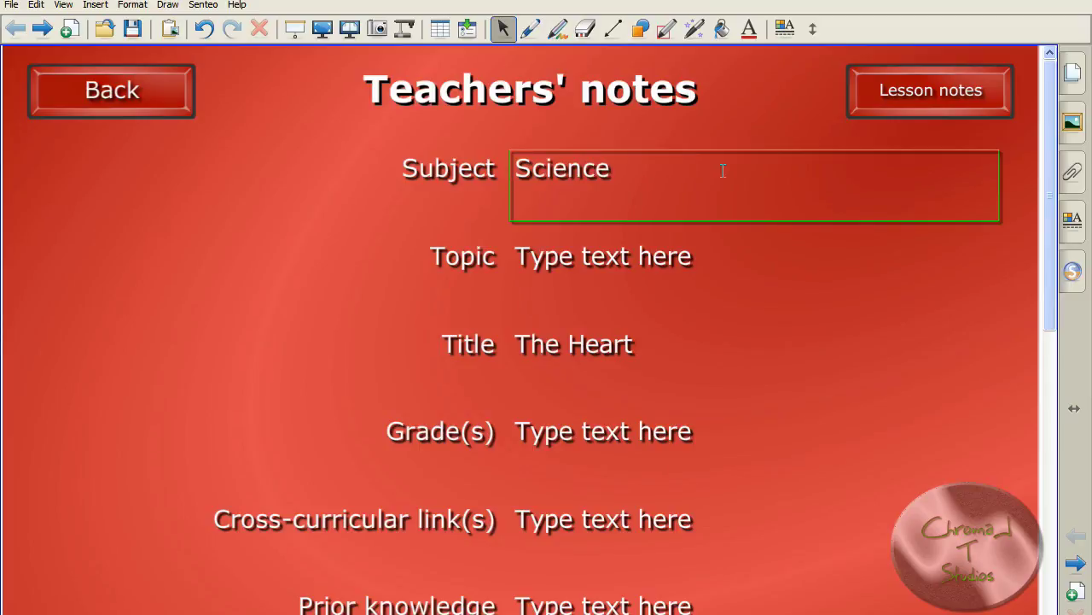
{"action": "key", "text": "Tab"}
{"action": "type", "text": "Anotomy"}
{"action": "key", "text": "Tab"}
{"action": "type", "text": "10"}
{"action": "key", "text": "Tab"}
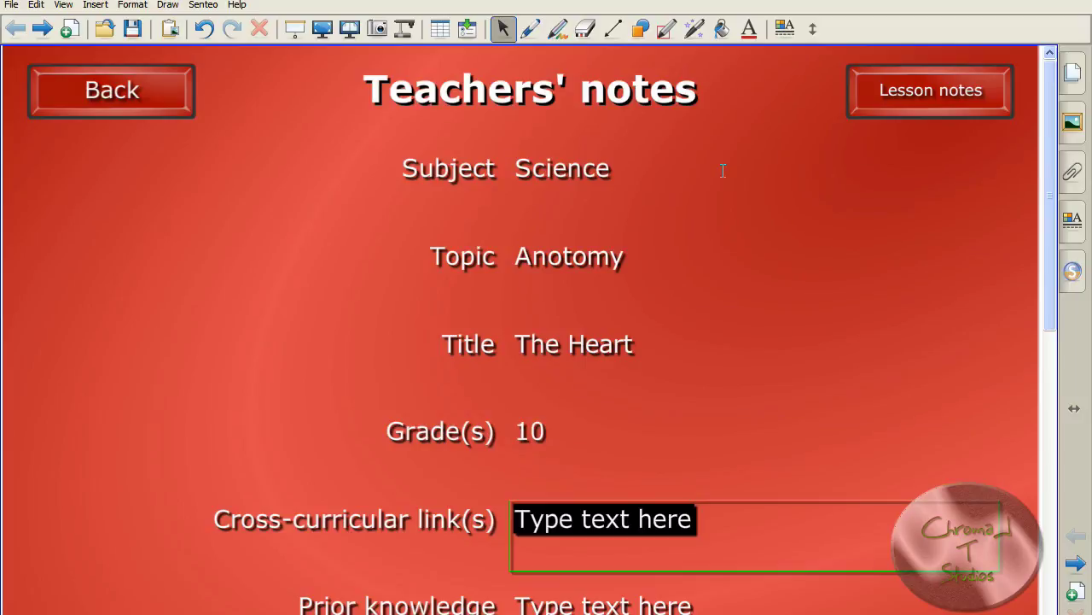
Enter cross-curricular links 'Cells blood cells' and prior knowledge 'Cells'.
{"action": "type", "text": "Cle"}
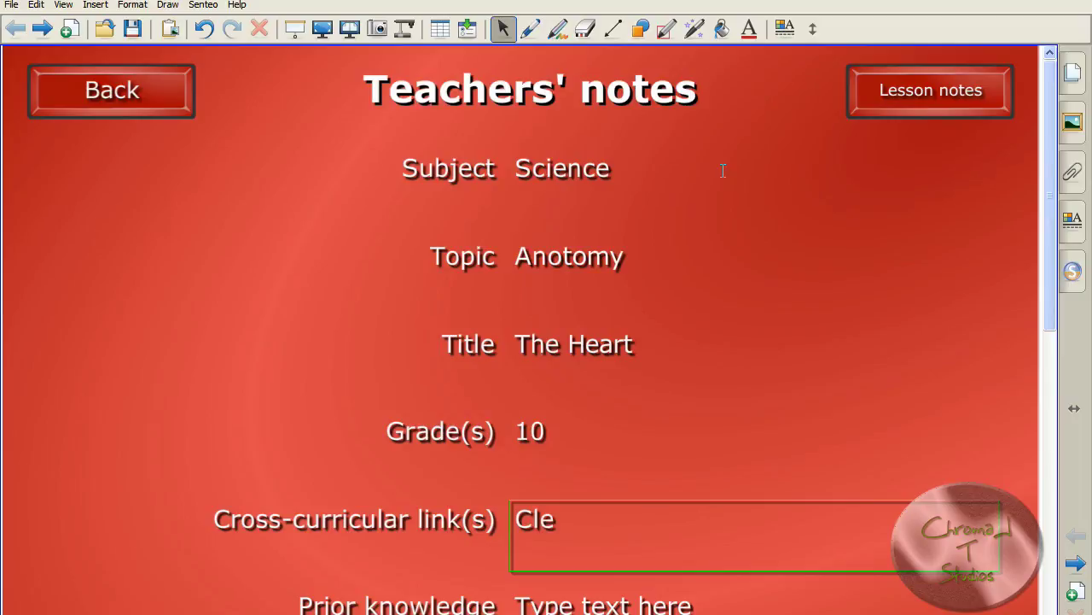
{"action": "key", "text": "BackSpace"}
{"action": "key", "text": "BackSpace"}
{"action": "type", "text": "ells"}
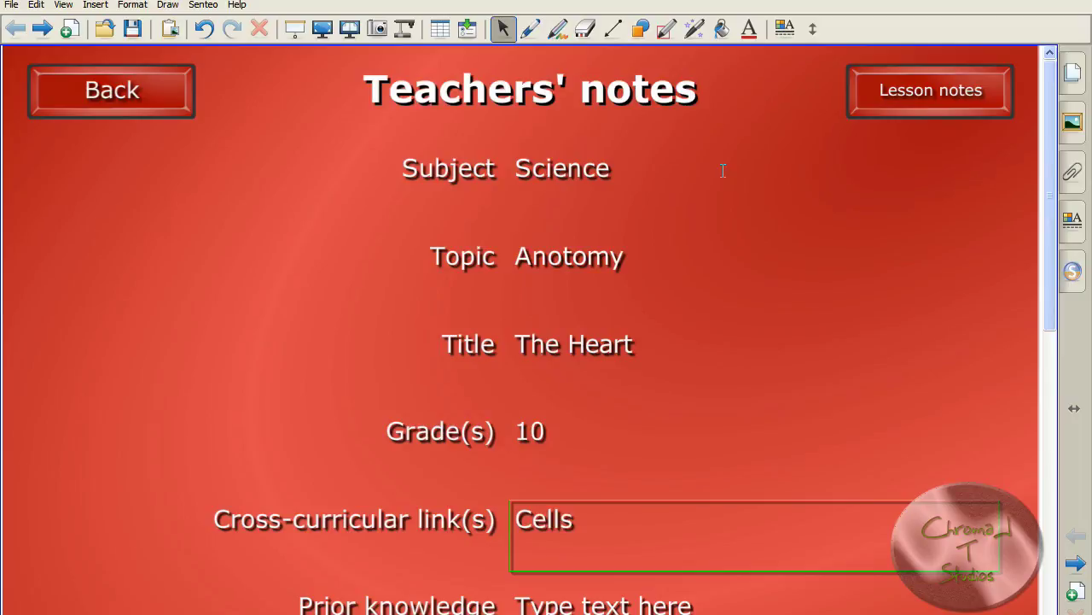
{"action": "type", "text": " blood cells"}
{"action": "scroll", "coordinate": [704, 356], "scroll_direction": "down", "scroll_amount": 3}
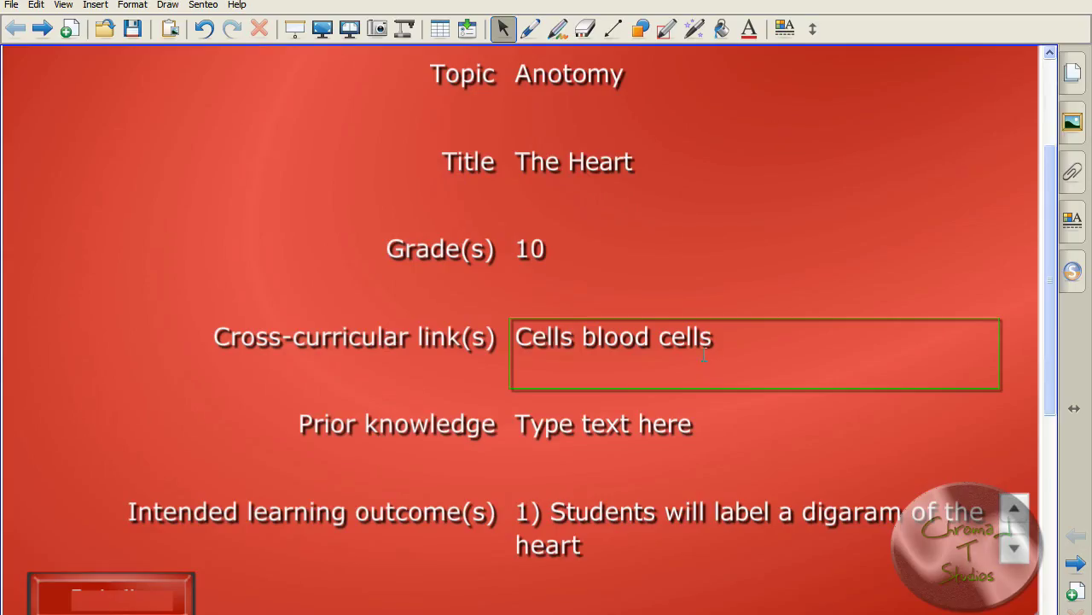
{"action": "left_click_drag", "start_coordinate": [695, 427], "coordinate": [511, 437]}
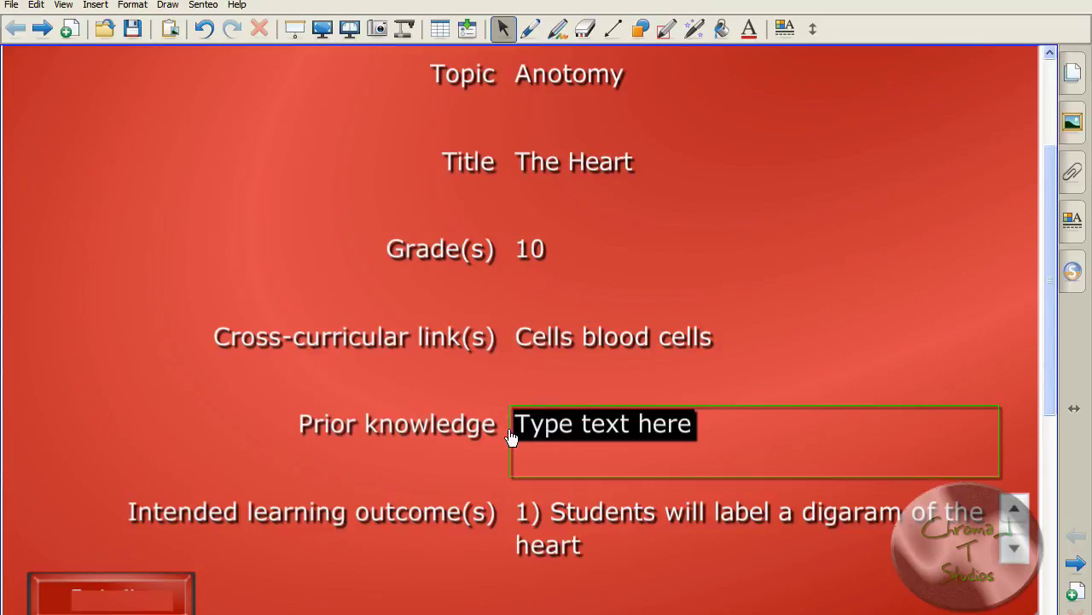
{"action": "type", "text": "Cells"}
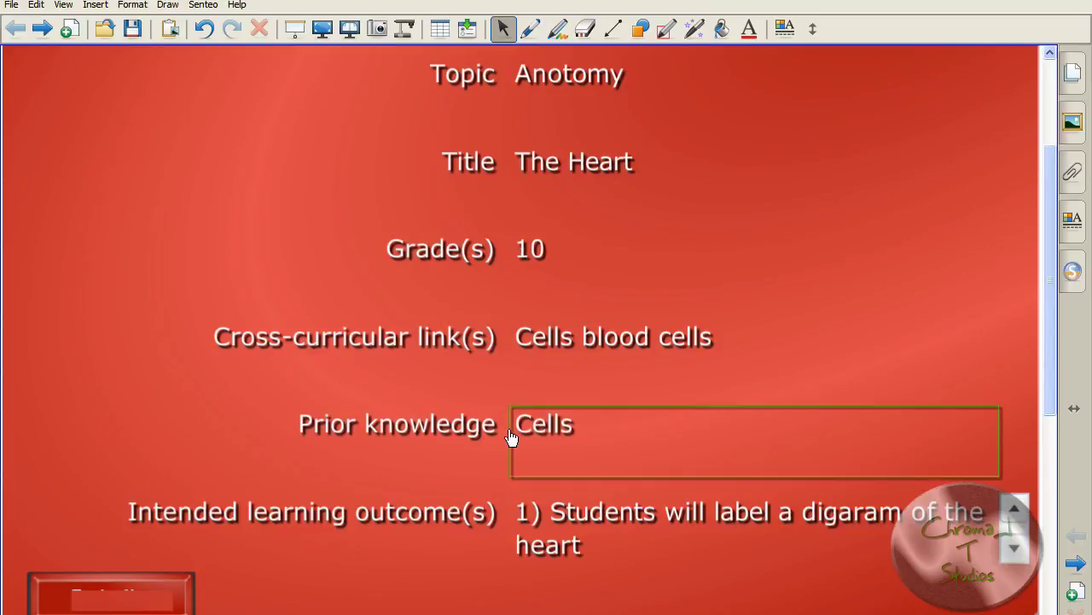
{"action": "scroll", "coordinate": [361, 453], "scroll_direction": "down", "scroll_amount": 3}
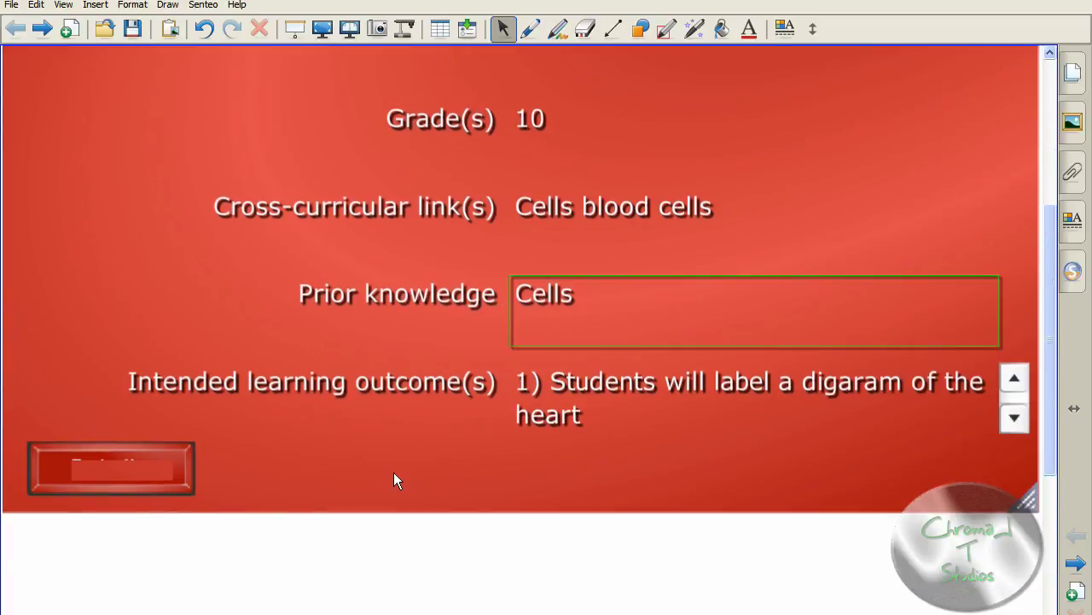
{"action": "scroll", "coordinate": [393, 472], "scroll_direction": "up", "scroll_amount": 2}
{"action": "scroll", "coordinate": [394, 472], "scroll_direction": "up", "scroll_amount": 2}
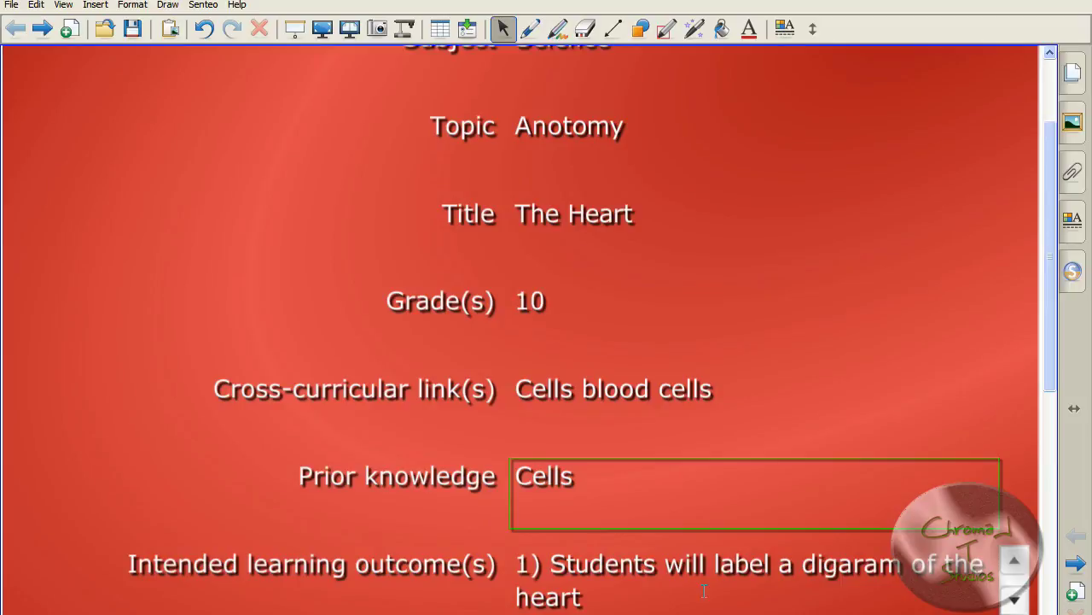
{"action": "scroll", "coordinate": [705, 589], "scroll_direction": "up", "scroll_amount": 3}
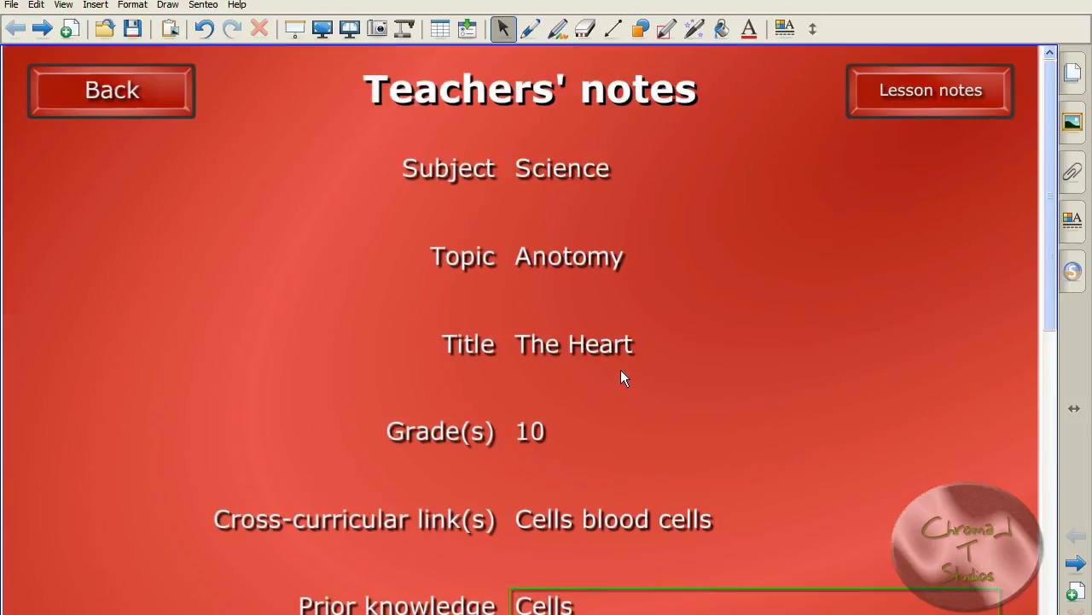
Return to The Heart title page, recheck Teachers' notes, then advance to the next blank page.
{"action": "left_click", "coordinate": [171, 90]}
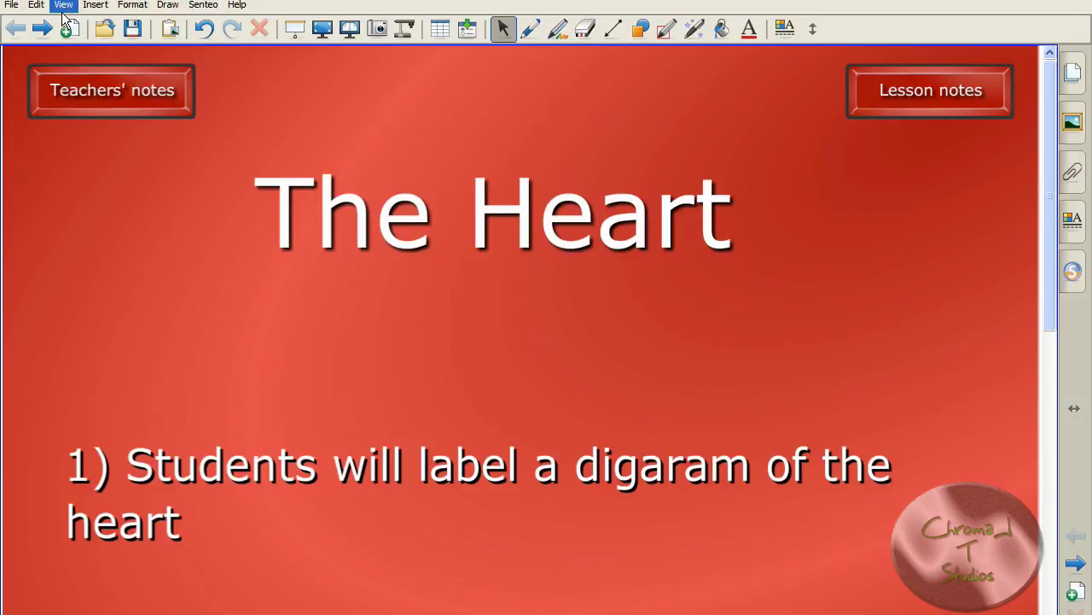
{"action": "left_click", "coordinate": [96, 105]}
{"action": "left_click", "coordinate": [95, 104]}
{"action": "left_click", "coordinate": [40, 34]}
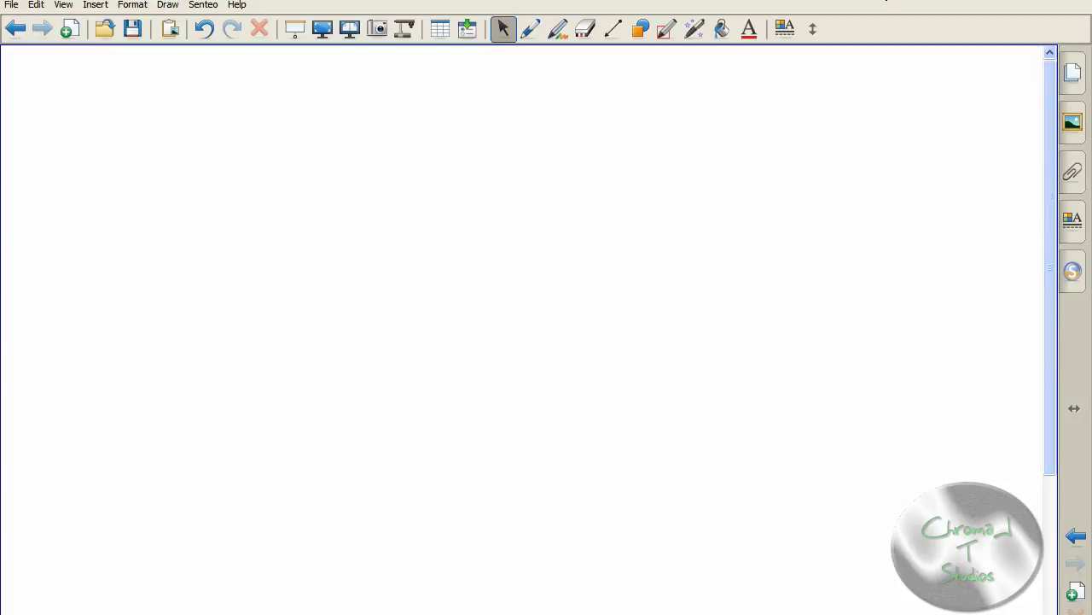
Add the Red - Title bar template from Gallery Lesson pages to the blank page.
{"action": "left_click", "coordinate": [1074, 124]}
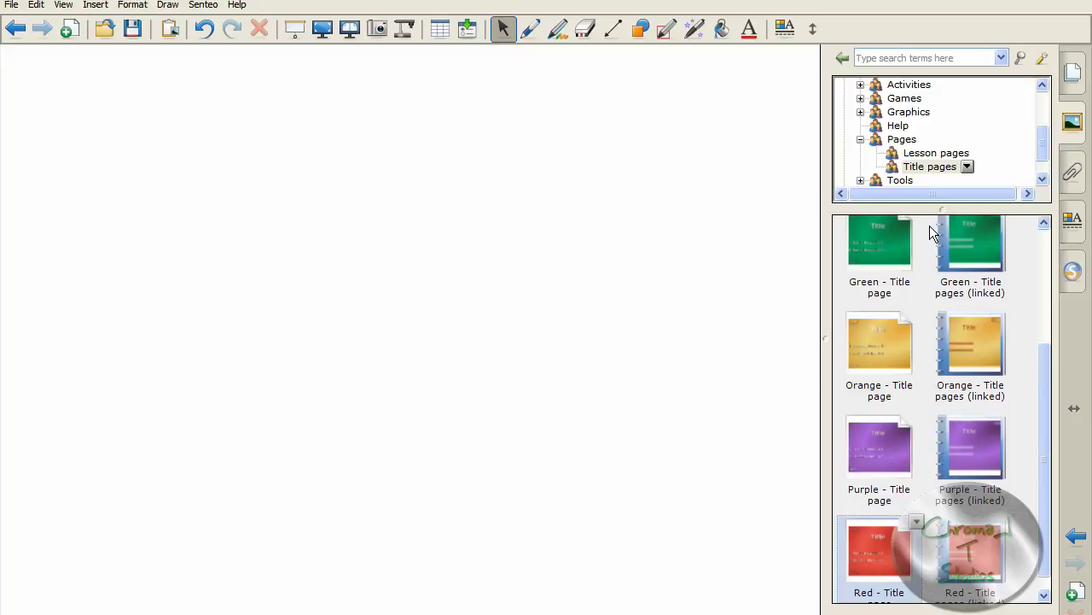
{"action": "left_click", "coordinate": [904, 154]}
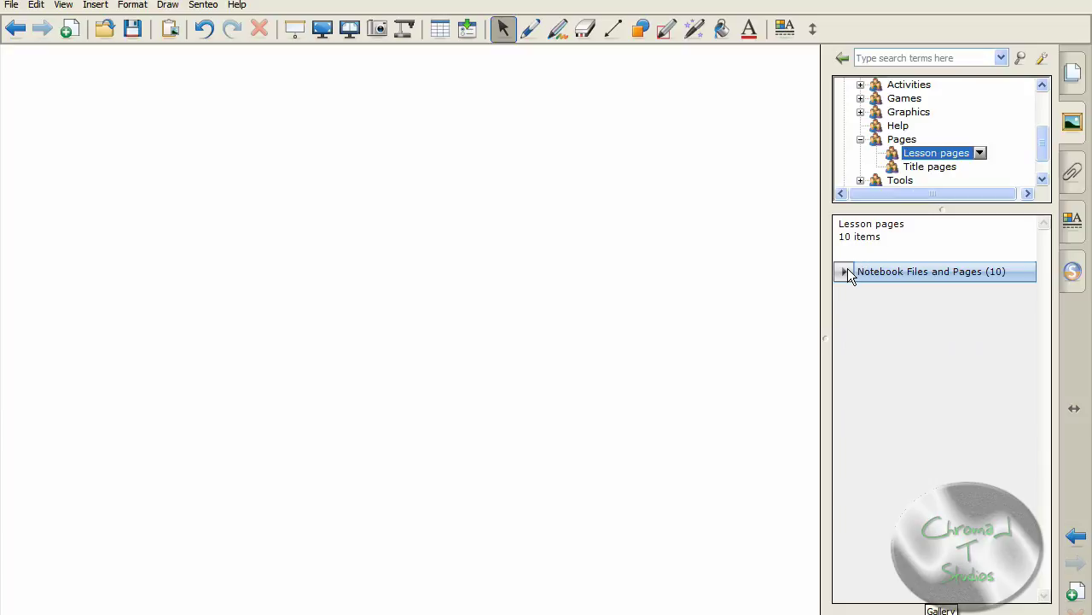
{"action": "left_click", "coordinate": [846, 270]}
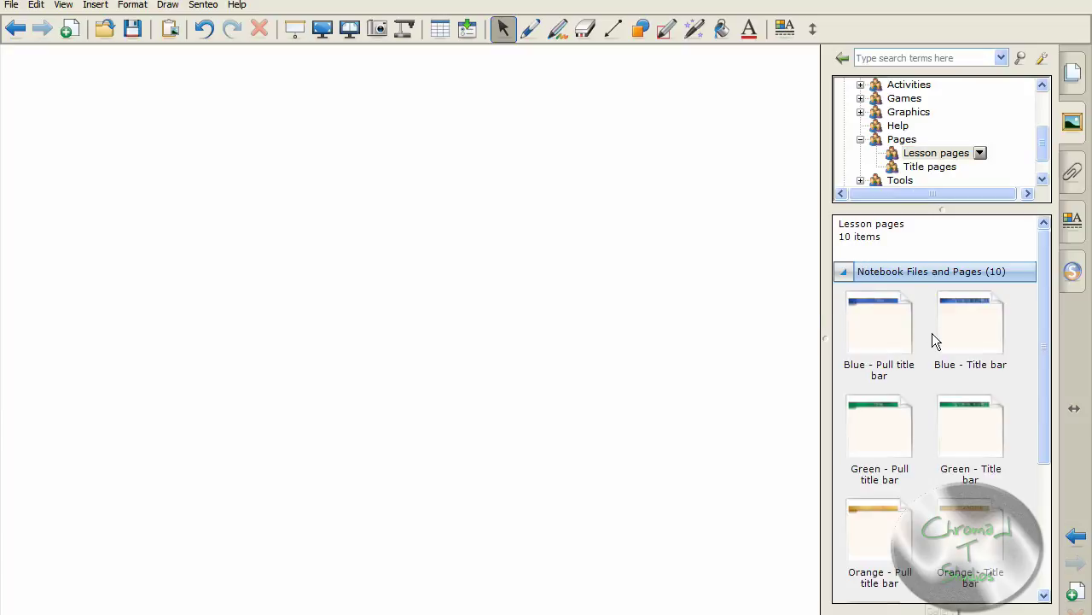
{"action": "scroll", "coordinate": [964, 420], "scroll_direction": "down", "scroll_amount": 5}
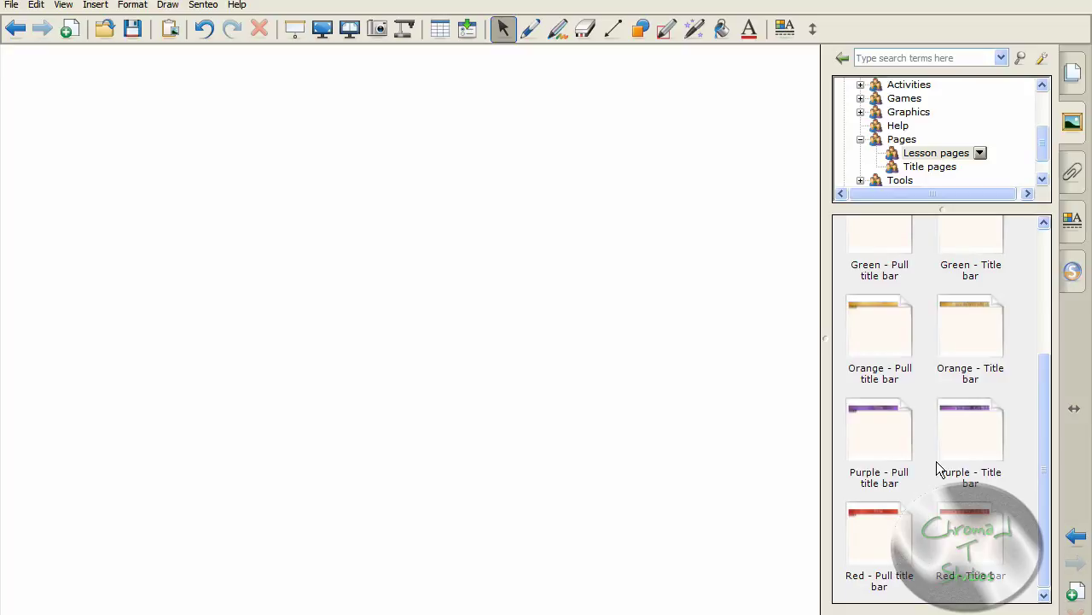
{"action": "left_click_drag", "start_coordinate": [986, 533], "coordinate": [680, 415]}
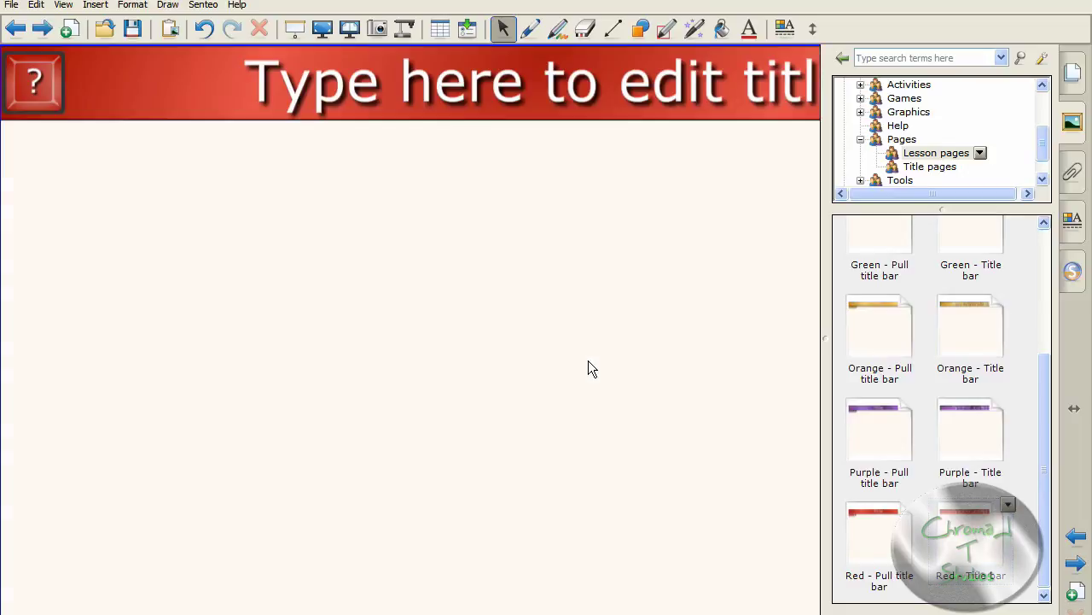
Close the Gallery and retitle the red bar 'Labeling the Heart'.
{"action": "left_click", "coordinate": [588, 369]}
{"action": "left_click_drag", "start_coordinate": [859, 82], "coordinate": [48, 69]}
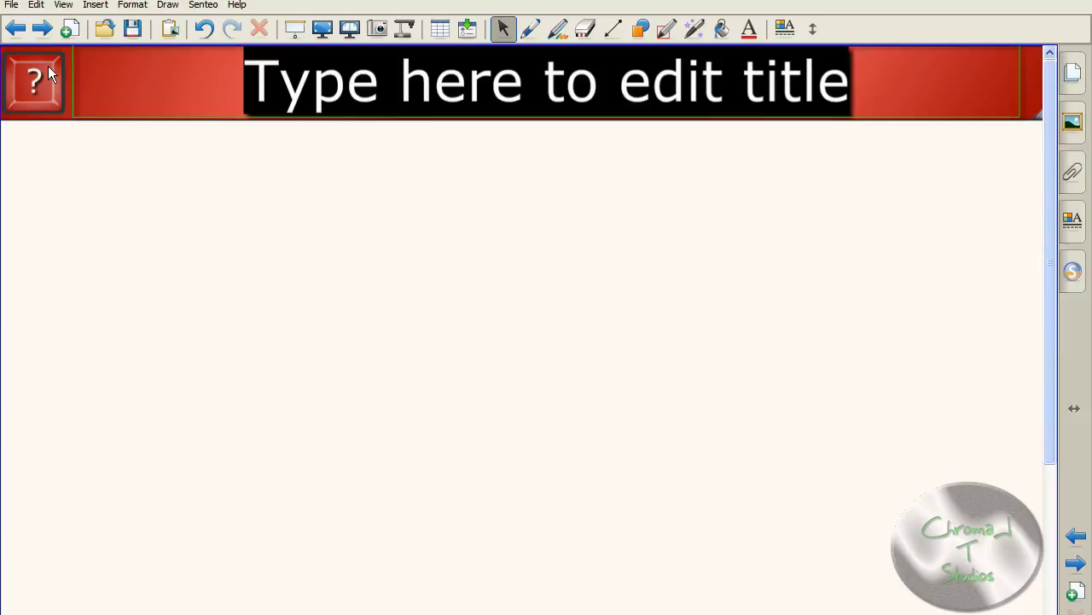
{"action": "type", "text": "Lav"}
{"action": "key", "text": "BackSpace"}
{"action": "type", "text": "beling the H"}
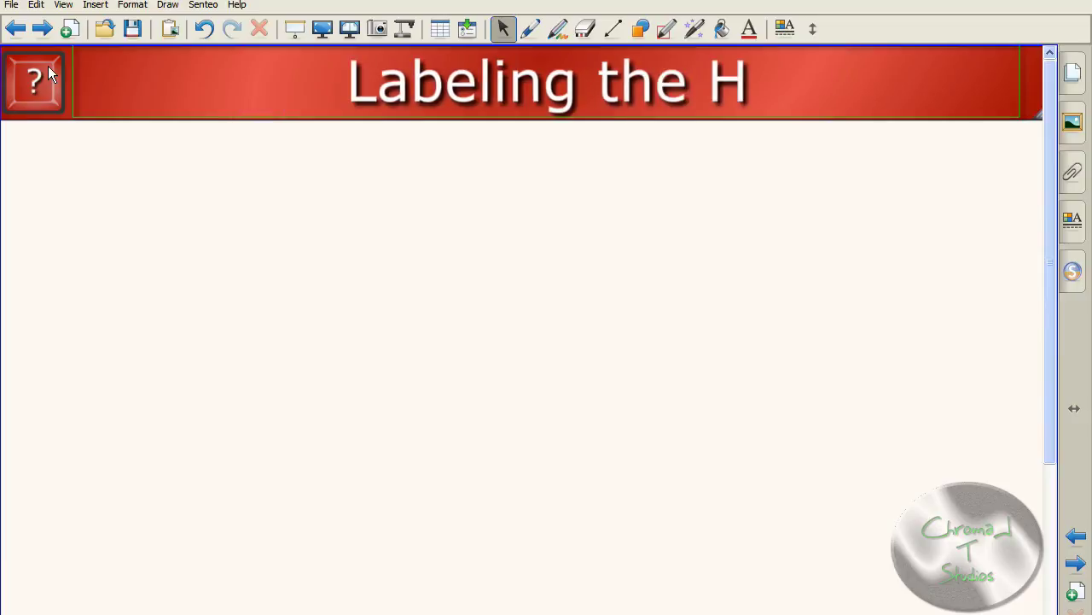
{"action": "type", "text": "eart"}
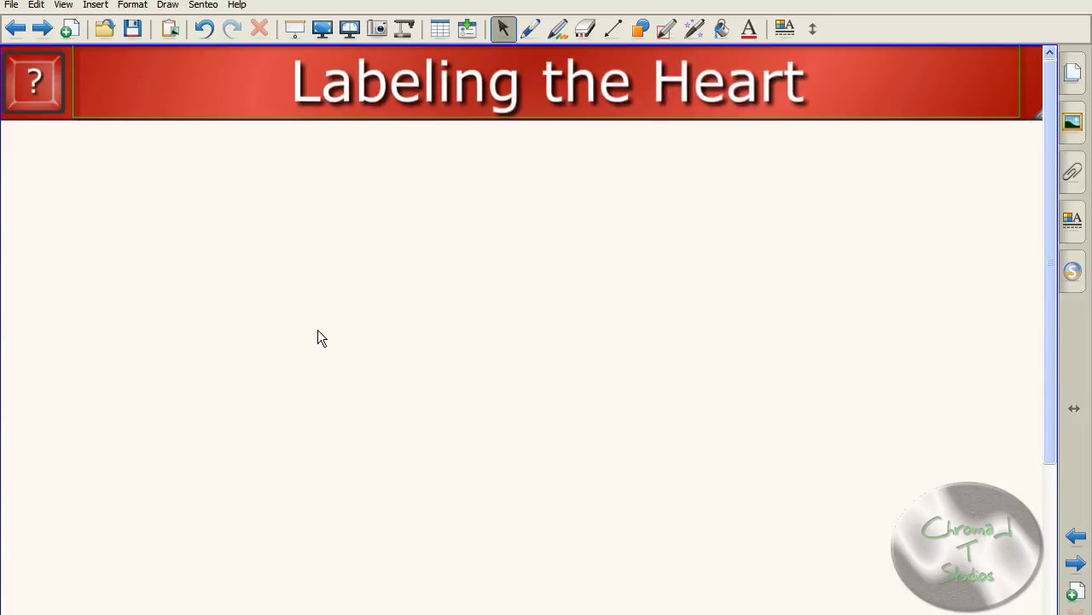
{"action": "left_click", "coordinate": [1035, 89]}
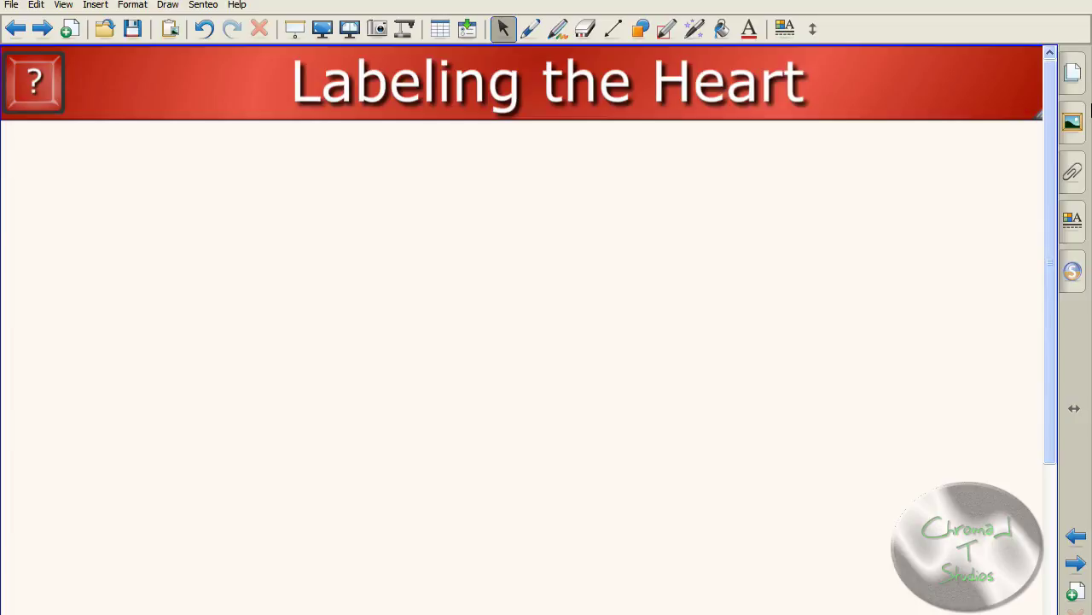
Search the Gallery for 'Heart' and place the Heart 2 diagram below the title.
{"action": "left_click", "coordinate": [1073, 124]}
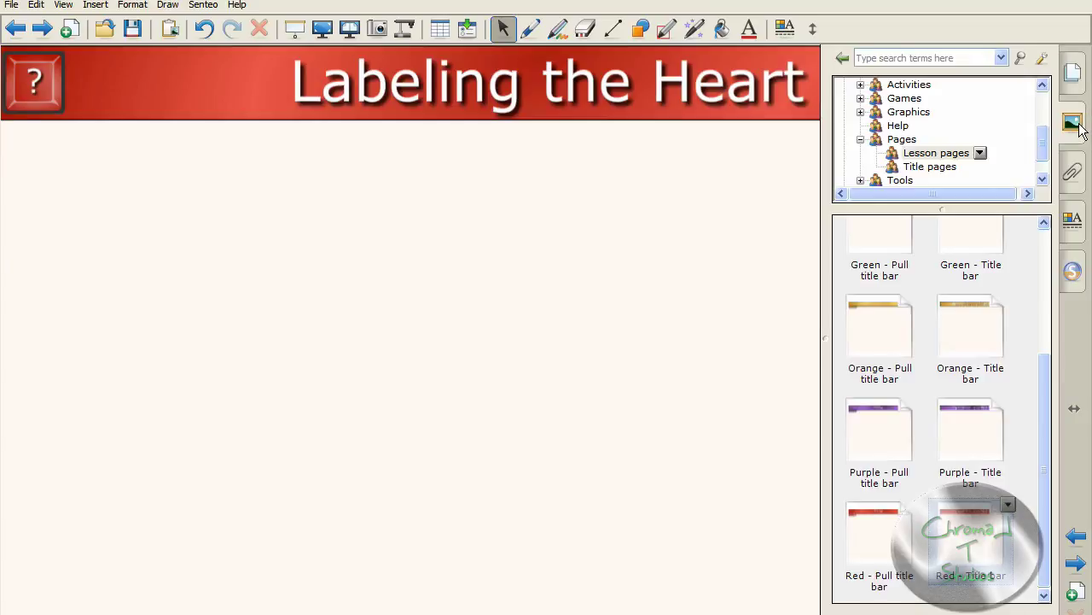
{"action": "left_click", "coordinate": [956, 57]}
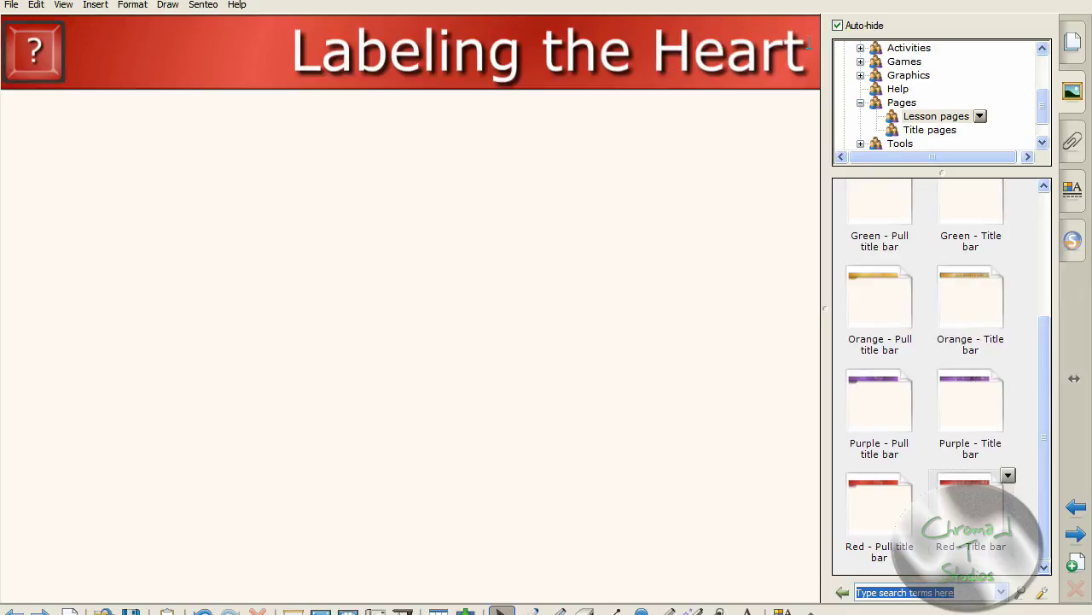
{"action": "type", "text": "Hear"}
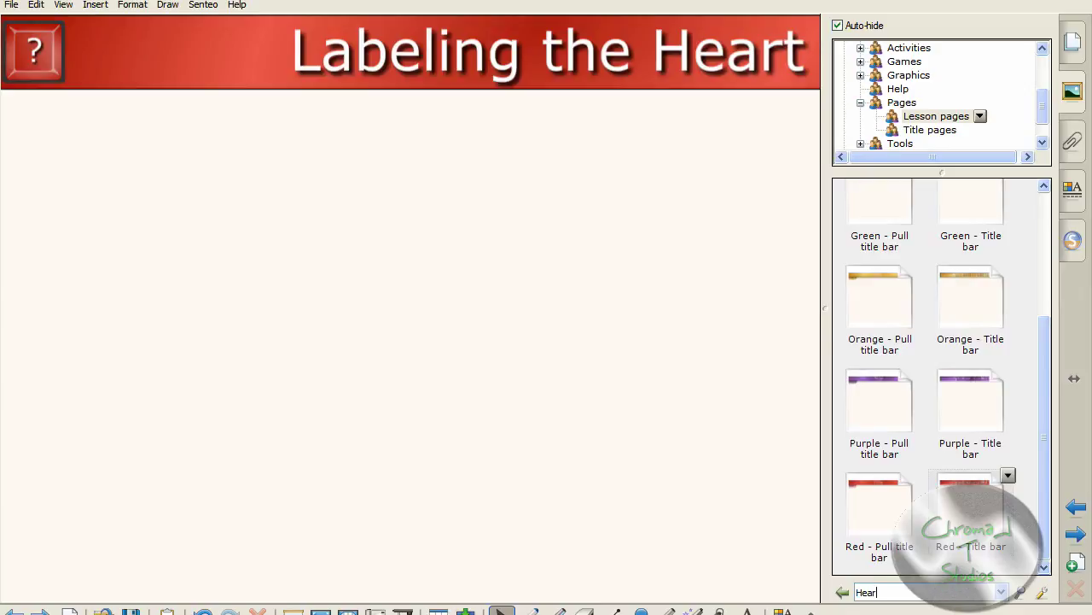
{"action": "type", "text": "t"}
{"action": "key", "text": "Return"}
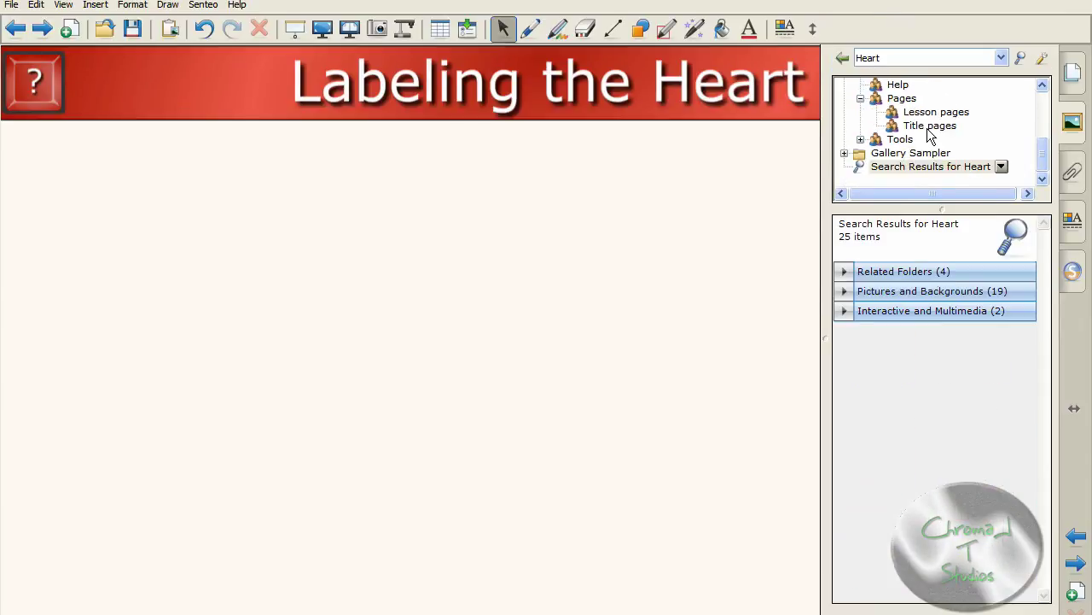
{"action": "left_click", "coordinate": [844, 291]}
{"action": "scroll", "coordinate": [920, 350], "scroll_direction": "down", "scroll_amount": 8}
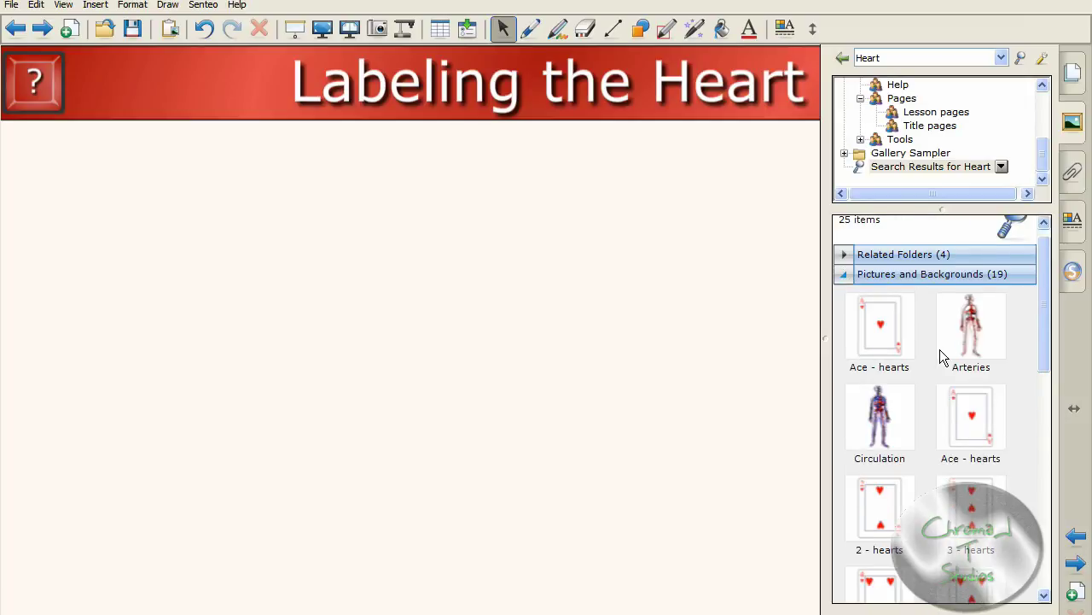
{"action": "left_click_drag", "start_coordinate": [946, 418], "coordinate": [519, 369]}
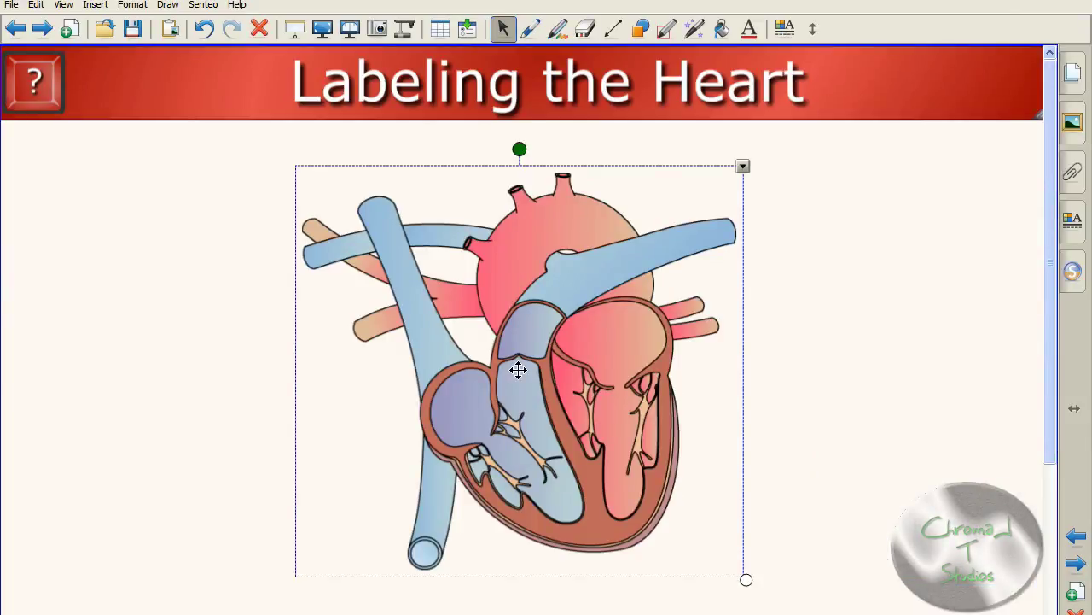
{"action": "key", "text": "Escape"}
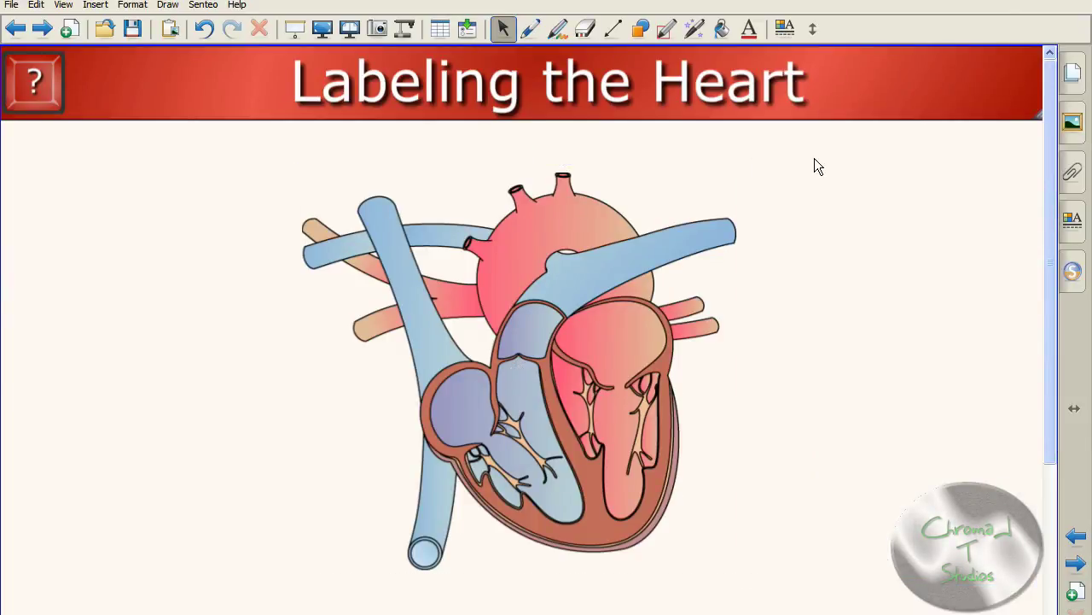
Draw five straight label lines from parts of the heart out to blank space.
{"action": "left_click", "coordinate": [613, 28]}
{"action": "left_click_drag", "start_coordinate": [407, 261], "coordinate": [257, 326]}
{"action": "left_click_drag", "start_coordinate": [547, 490], "coordinate": [254, 511]}
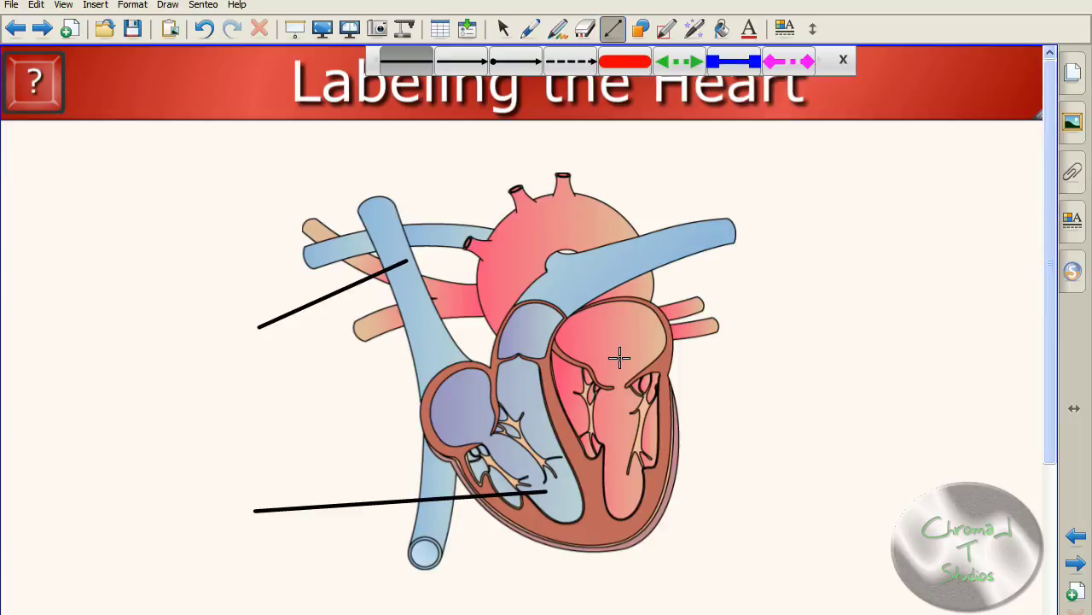
{"action": "left_click_drag", "start_coordinate": [619, 502], "coordinate": [830, 404]}
{"action": "left_click_drag", "start_coordinate": [636, 348], "coordinate": [816, 329]}
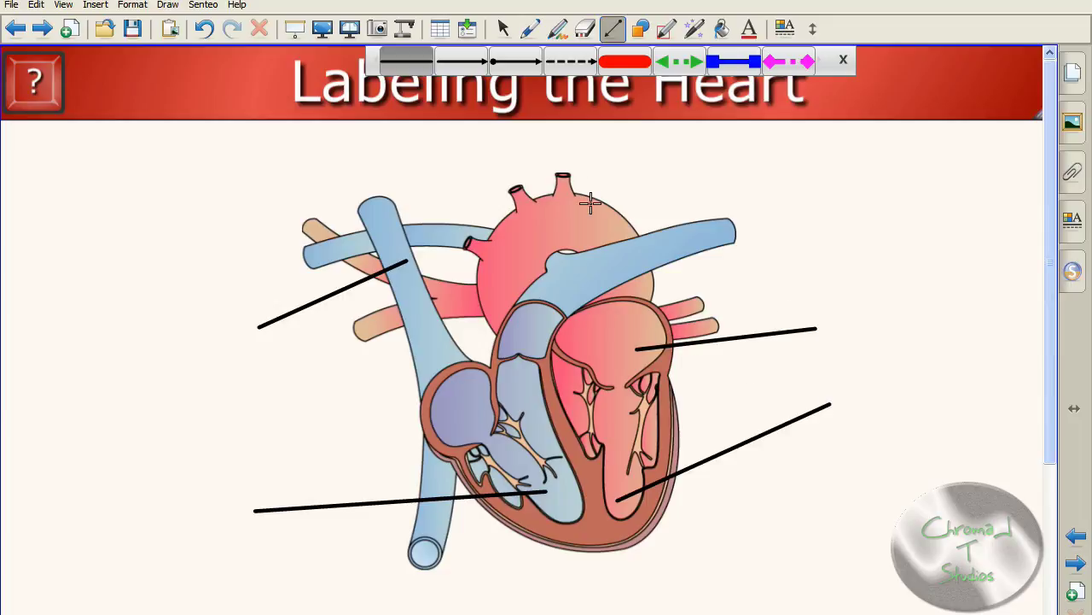
{"action": "left_click_drag", "start_coordinate": [593, 220], "coordinate": [872, 200]}
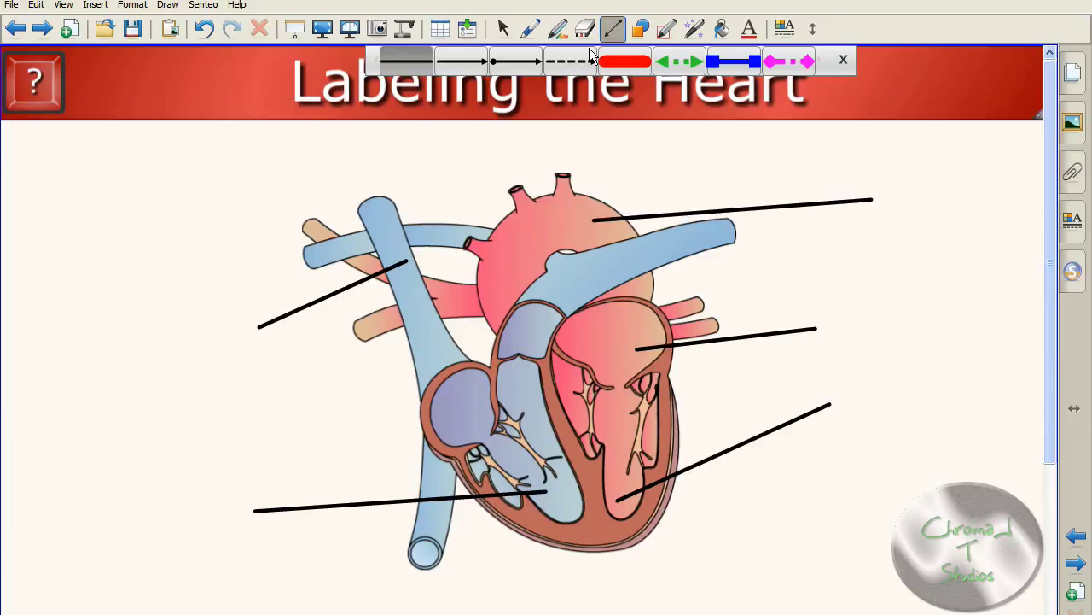
Select all five lines, then show the Gallery's Pages category.
{"action": "left_click", "coordinate": [505, 31]}
{"action": "left_click_drag", "start_coordinate": [128, 194], "coordinate": [881, 522]}
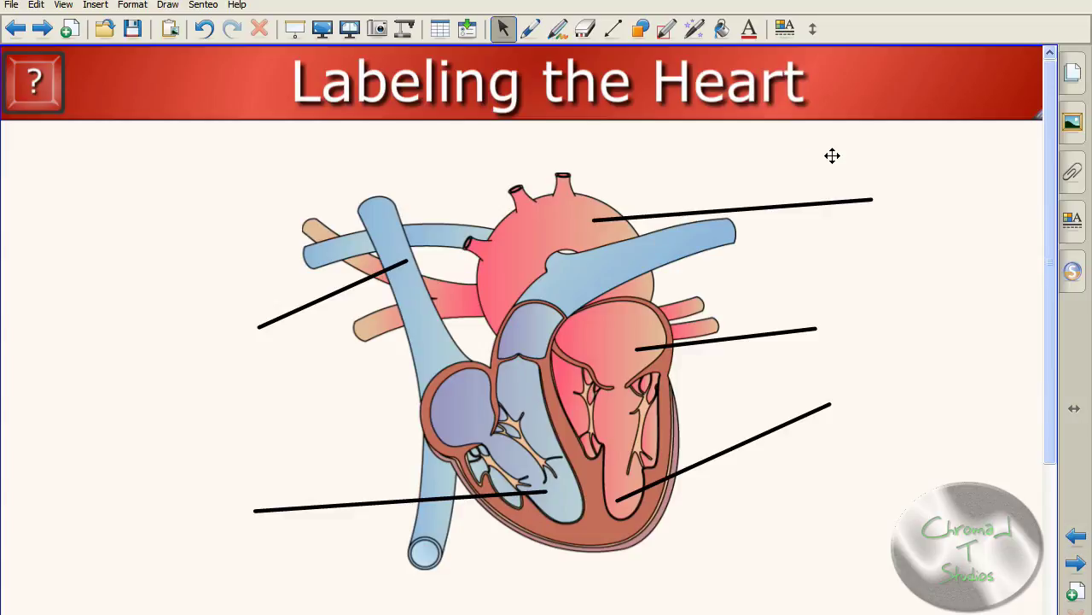
{"action": "left_click", "coordinate": [1075, 126]}
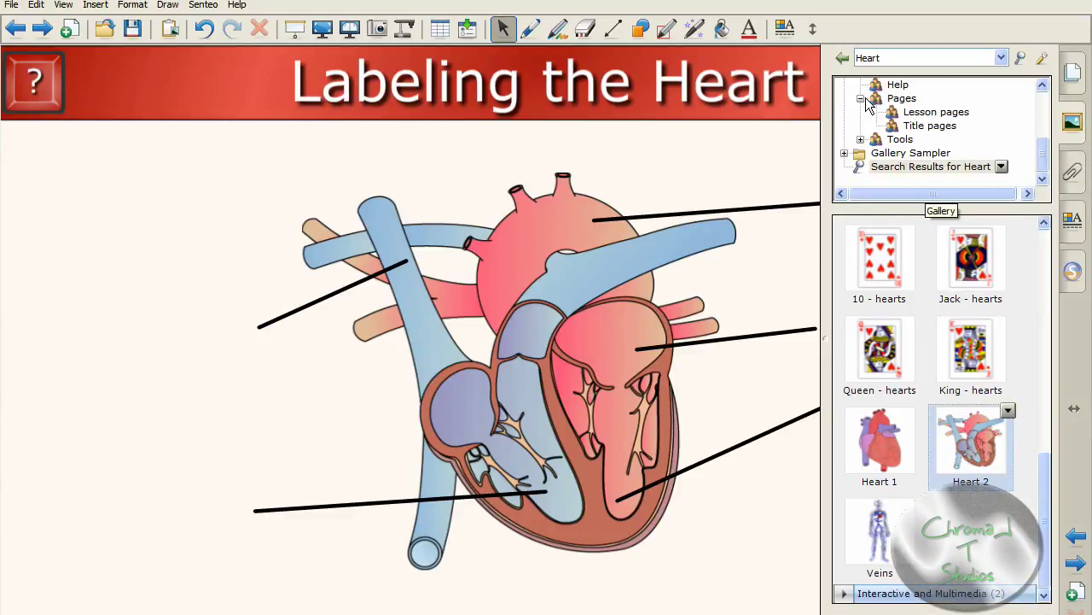
{"action": "left_click", "coordinate": [864, 100]}
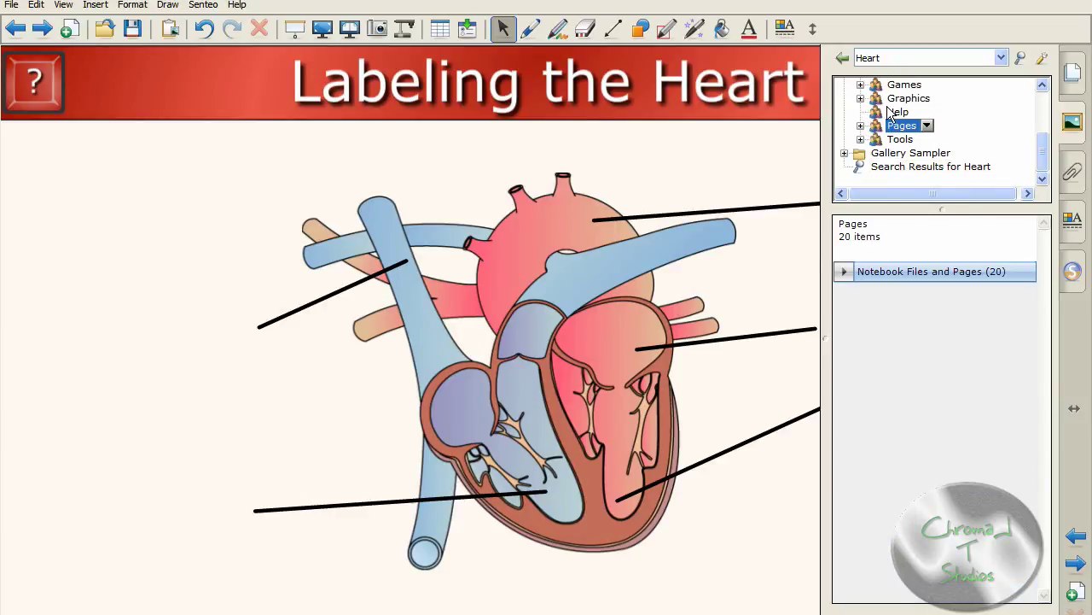